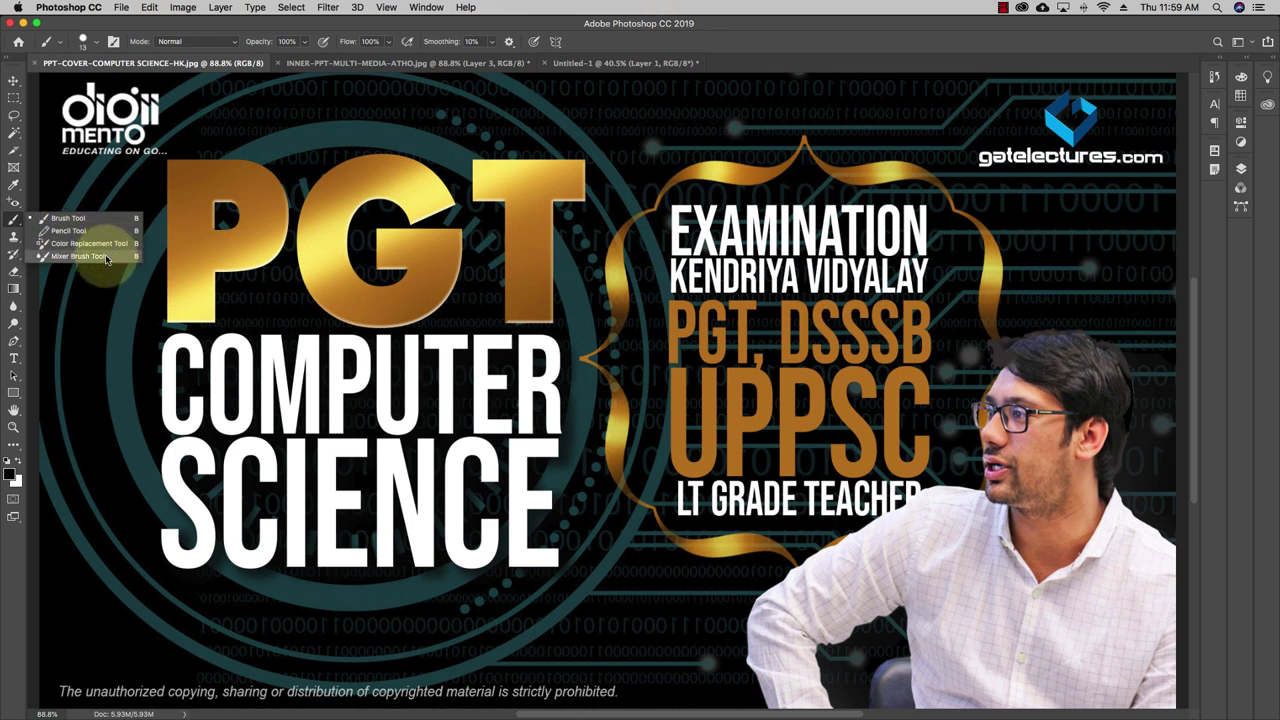
# Select the standard Brush Tool from the brush tool group on the PGT cover.
pyautogui.click(68, 218)
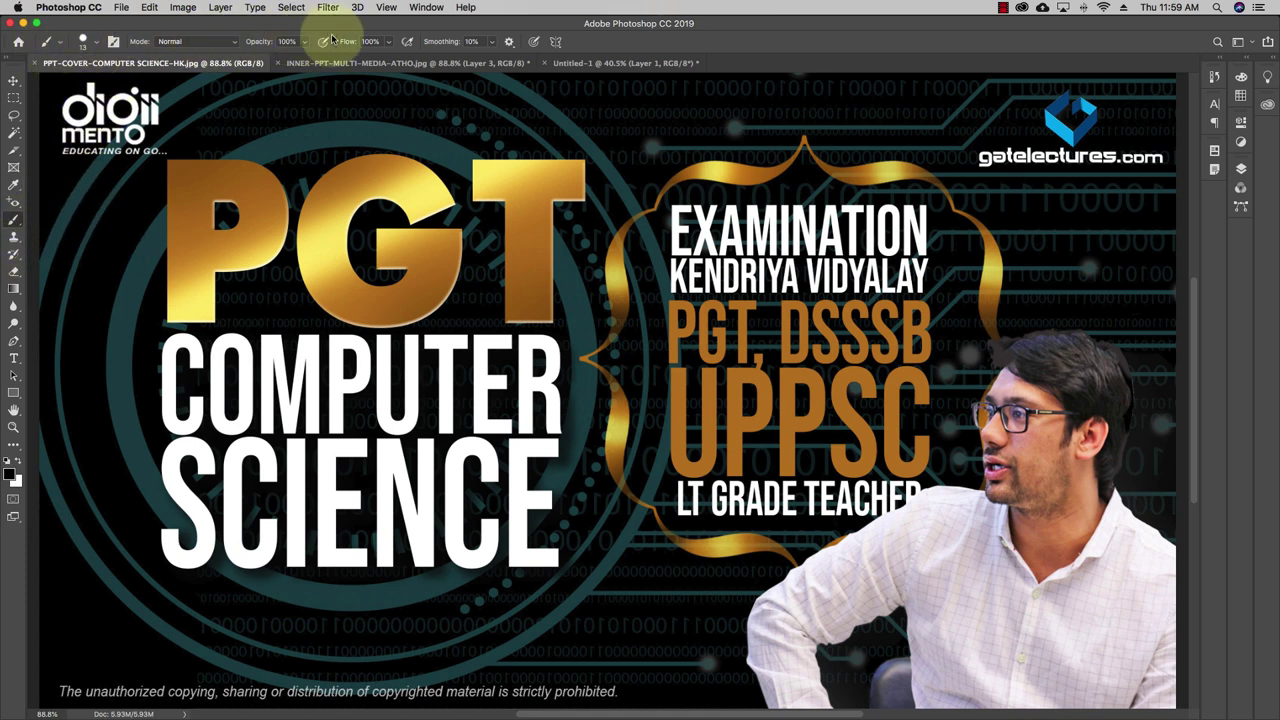
# Browse the tool presets, brush settings and blend modes, then bring the Untitled-1 portrait forward.
pyautogui.click(62, 44)
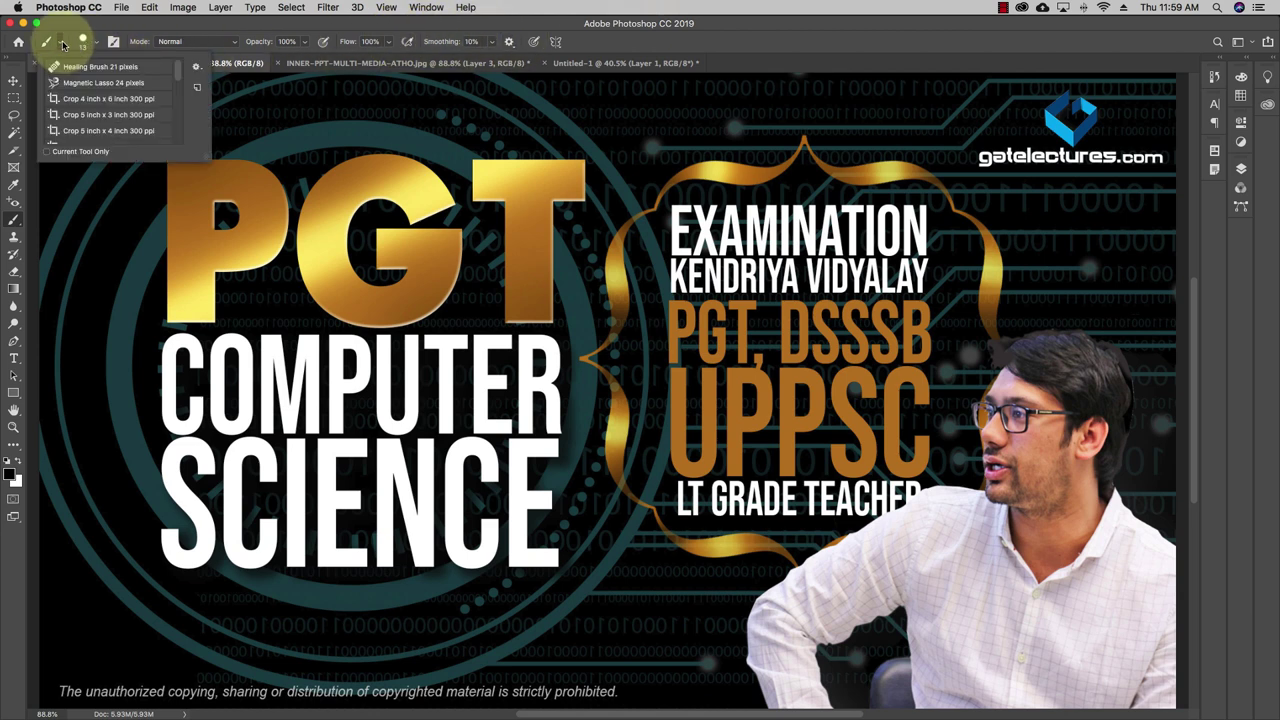
pyautogui.click(62, 44)
pyautogui.click(96, 44)
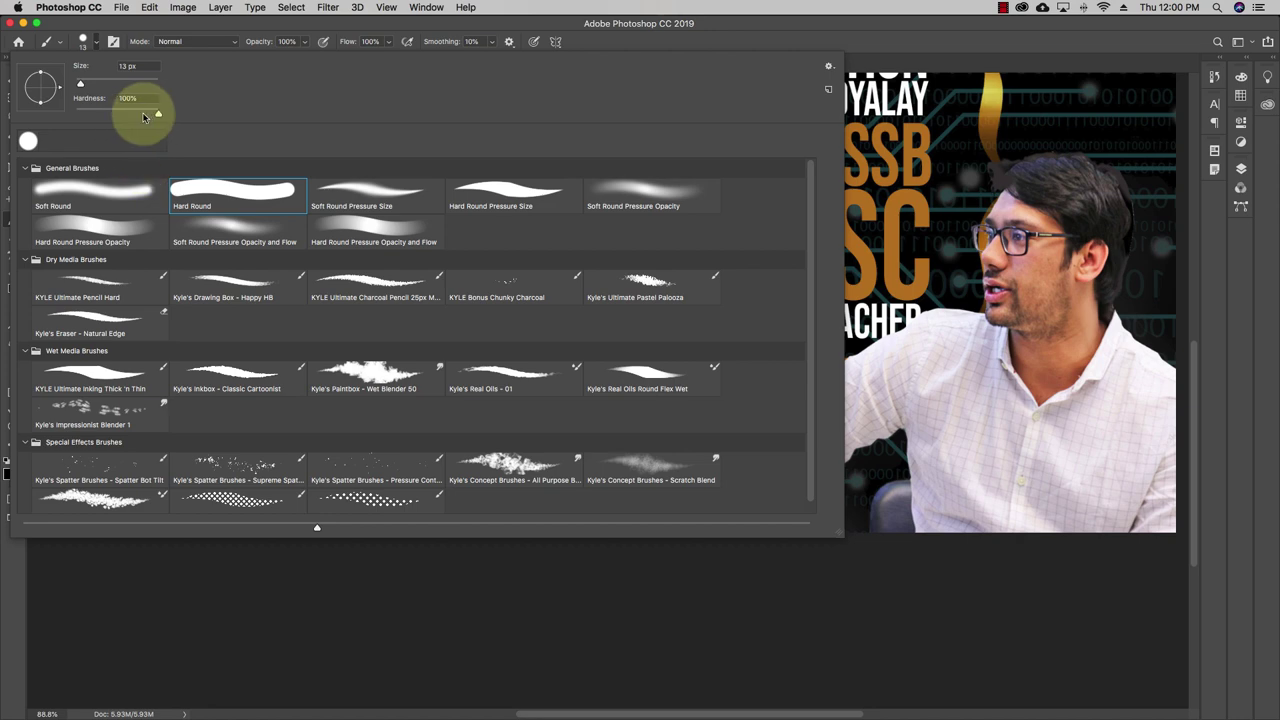
pyautogui.scroll(-1, 254, 268)
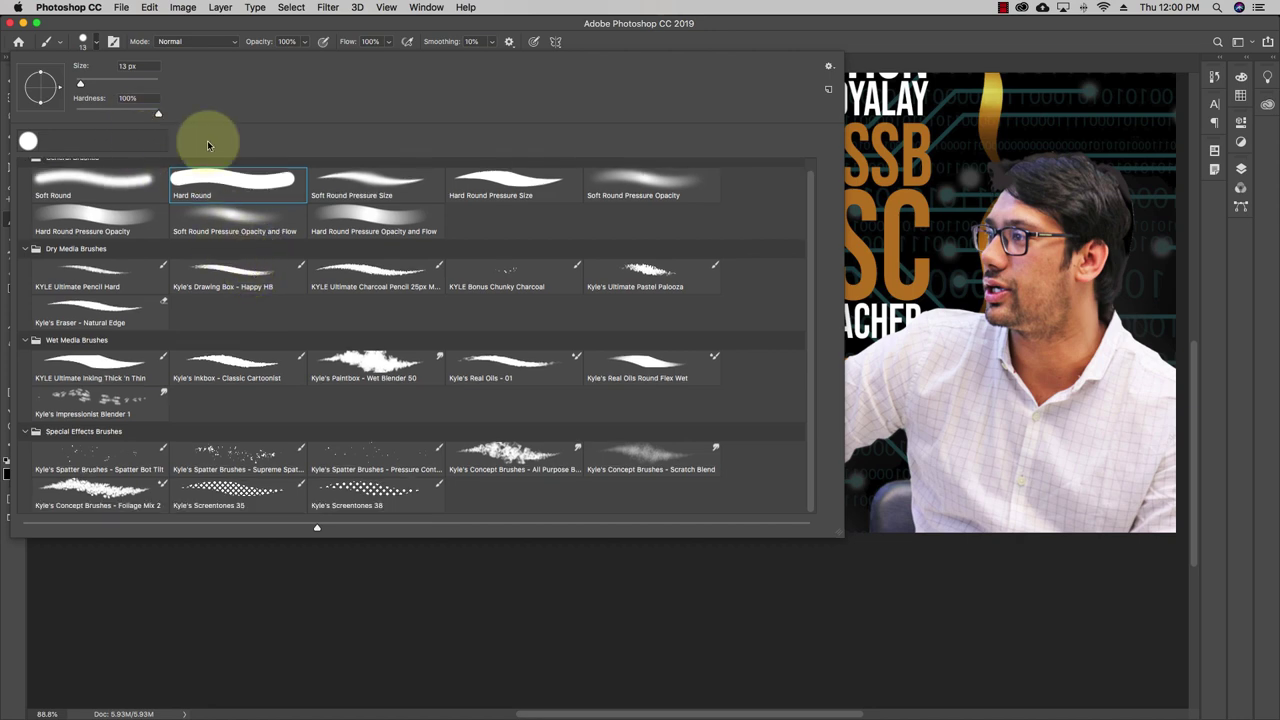
pyautogui.click(229, 44)
pyautogui.click(229, 44)
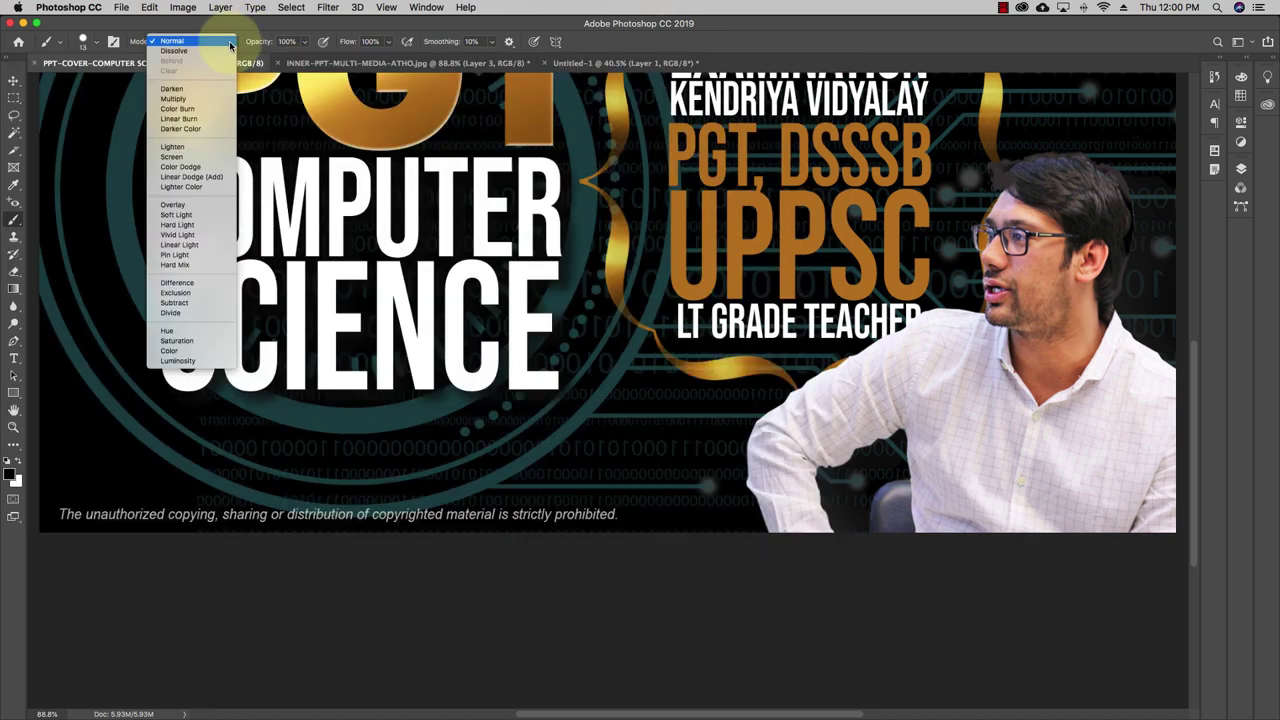
pyautogui.click(284, 40)
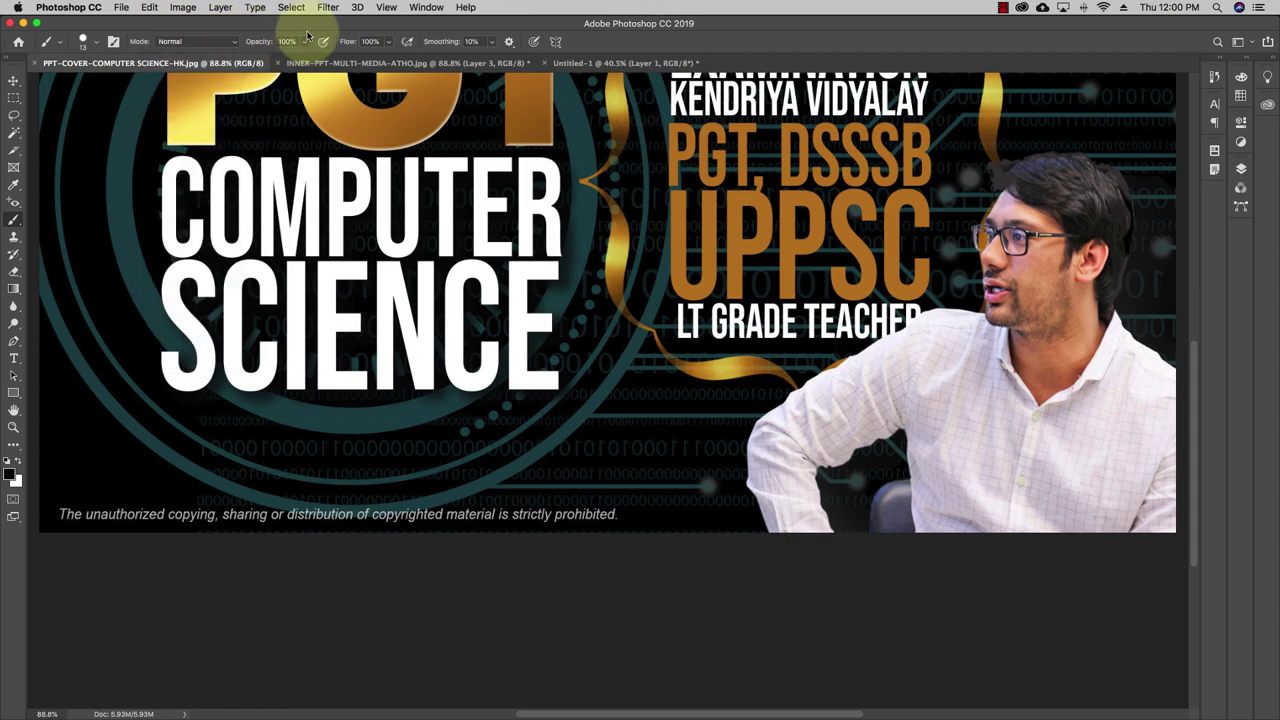
pyautogui.scroll(5, 369, 149)
pyautogui.scroll(-8, 369, 149)
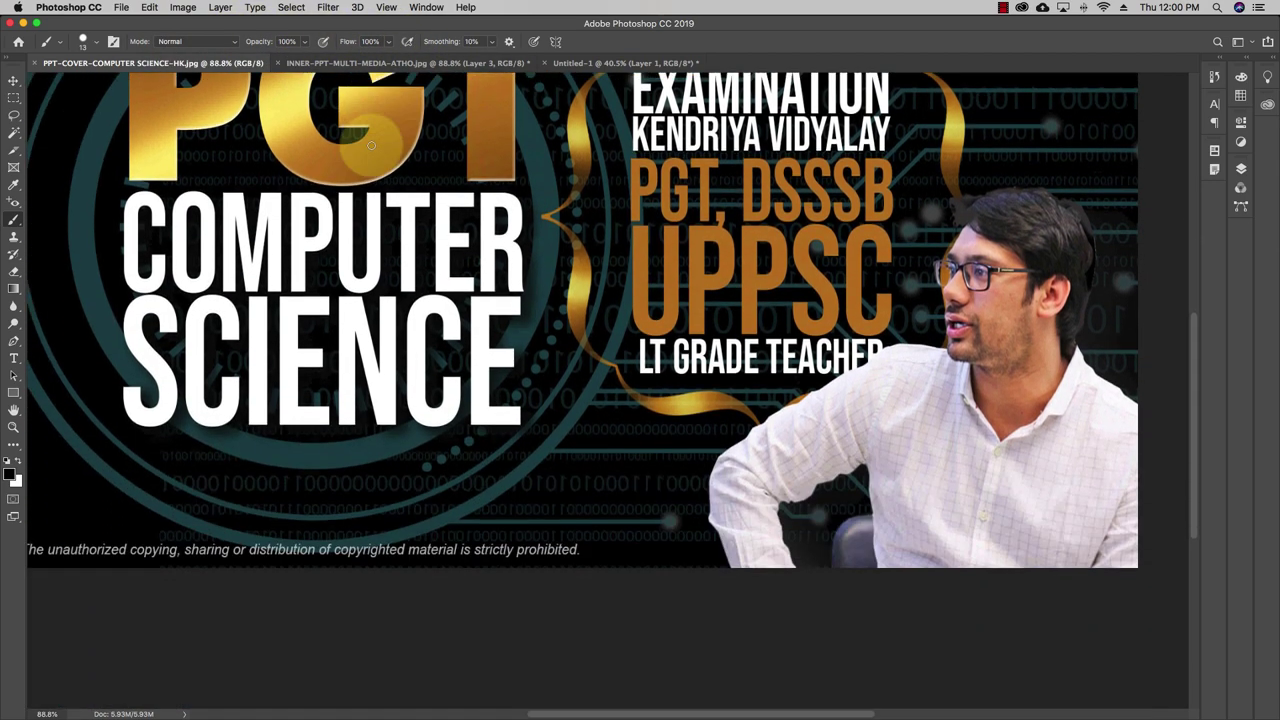
pyautogui.click(583, 64)
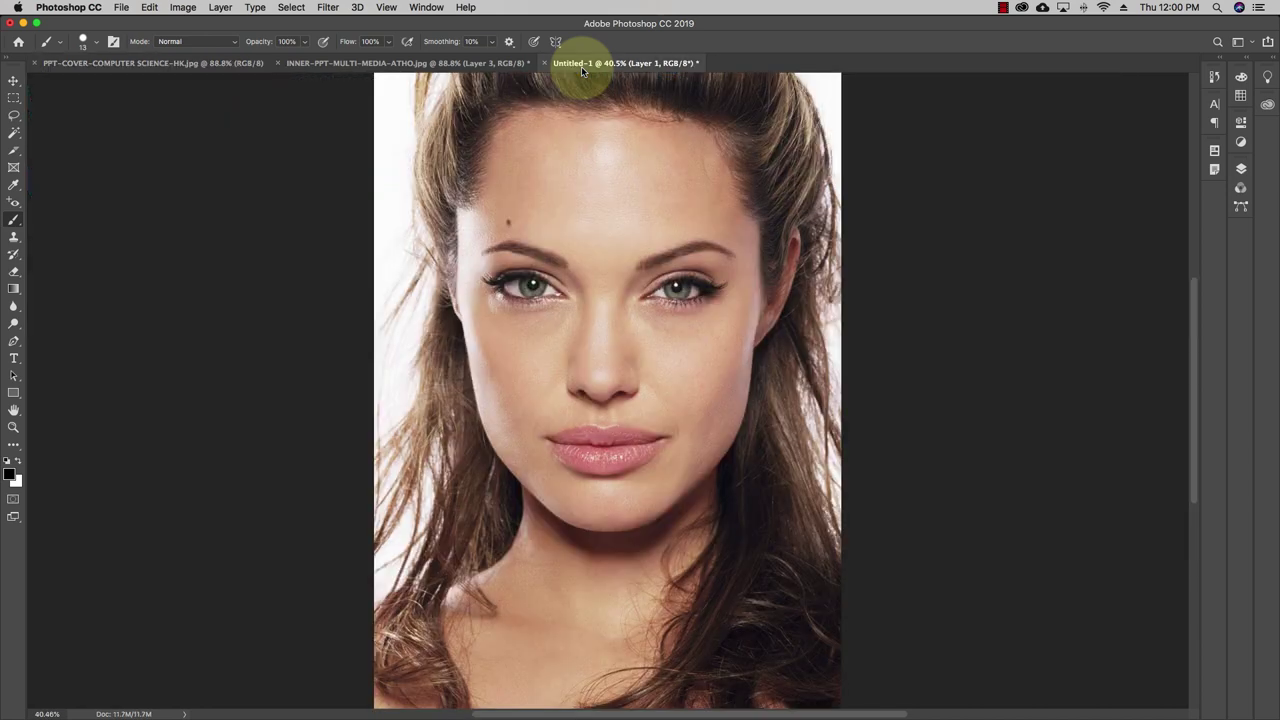
# On the Multimedia and Authoring Tools slide, shrink the brush to 3 px for handwriting.
pyautogui.click(408, 63)
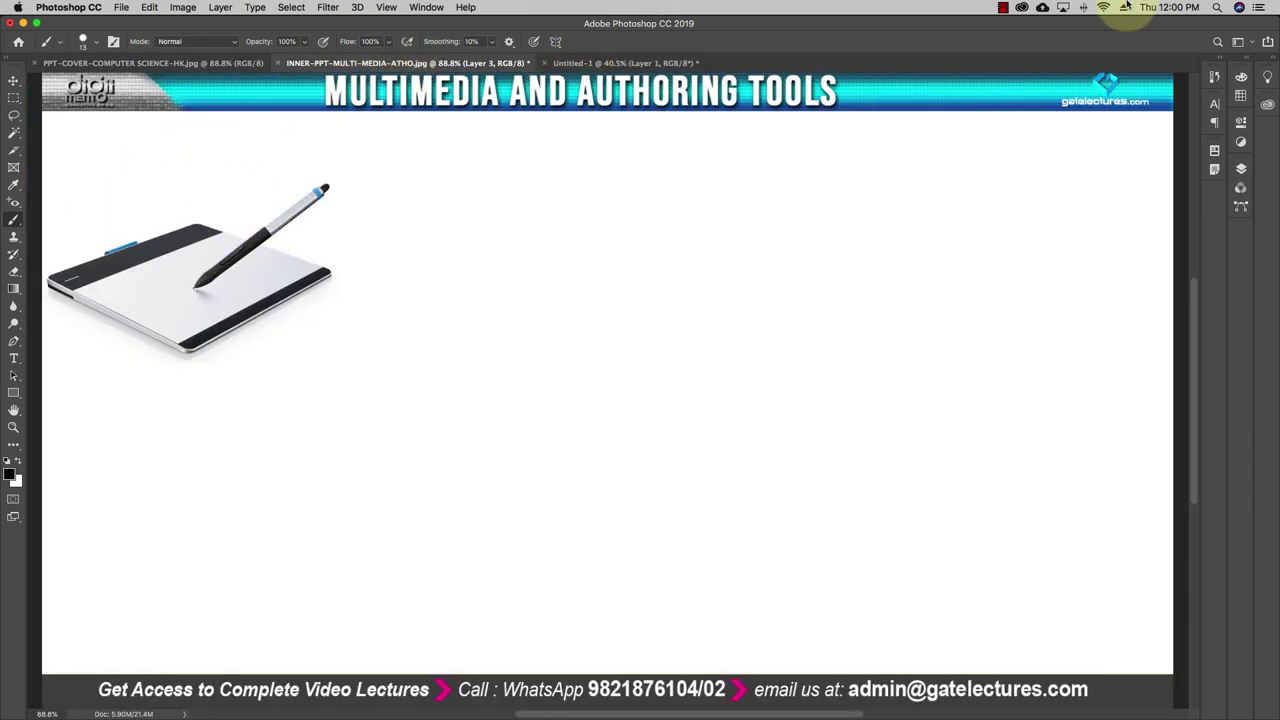
pyautogui.click(98, 42)
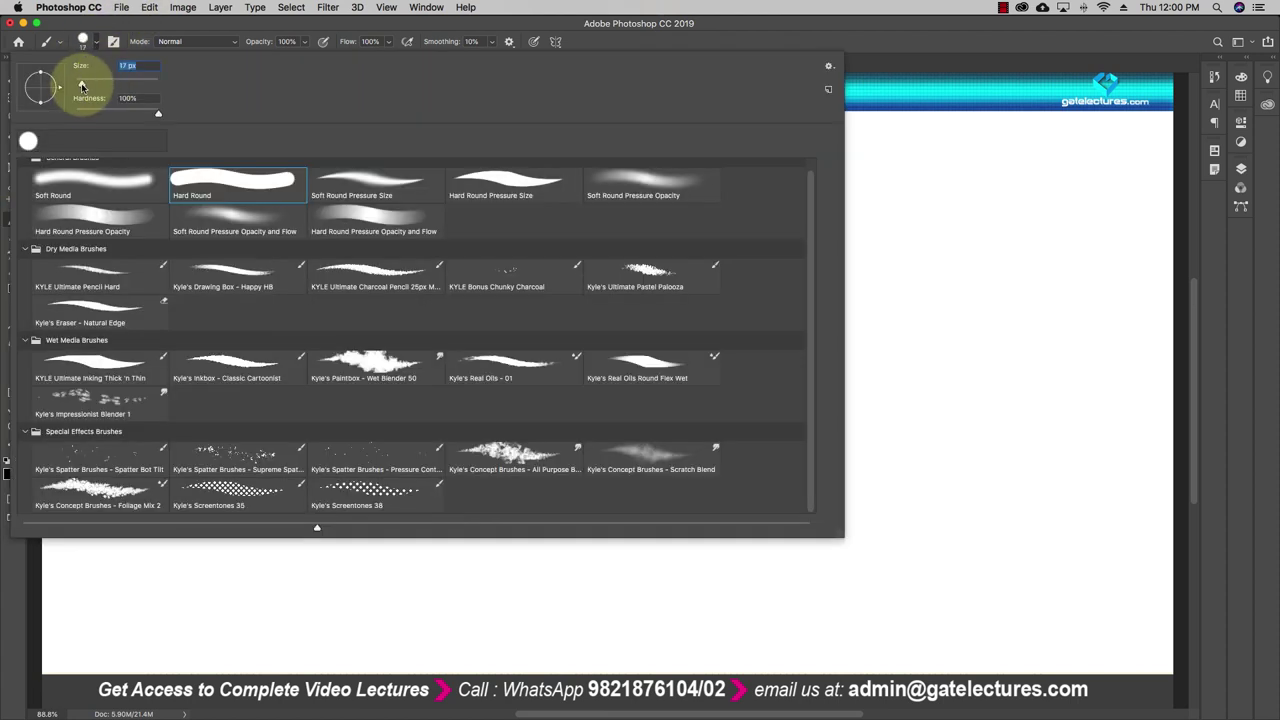
pyautogui.moveTo(78, 88)
pyautogui.mouseDown()
pyautogui.moveTo(100, 84)
pyautogui.moveTo(77, 88)
pyautogui.mouseUp()
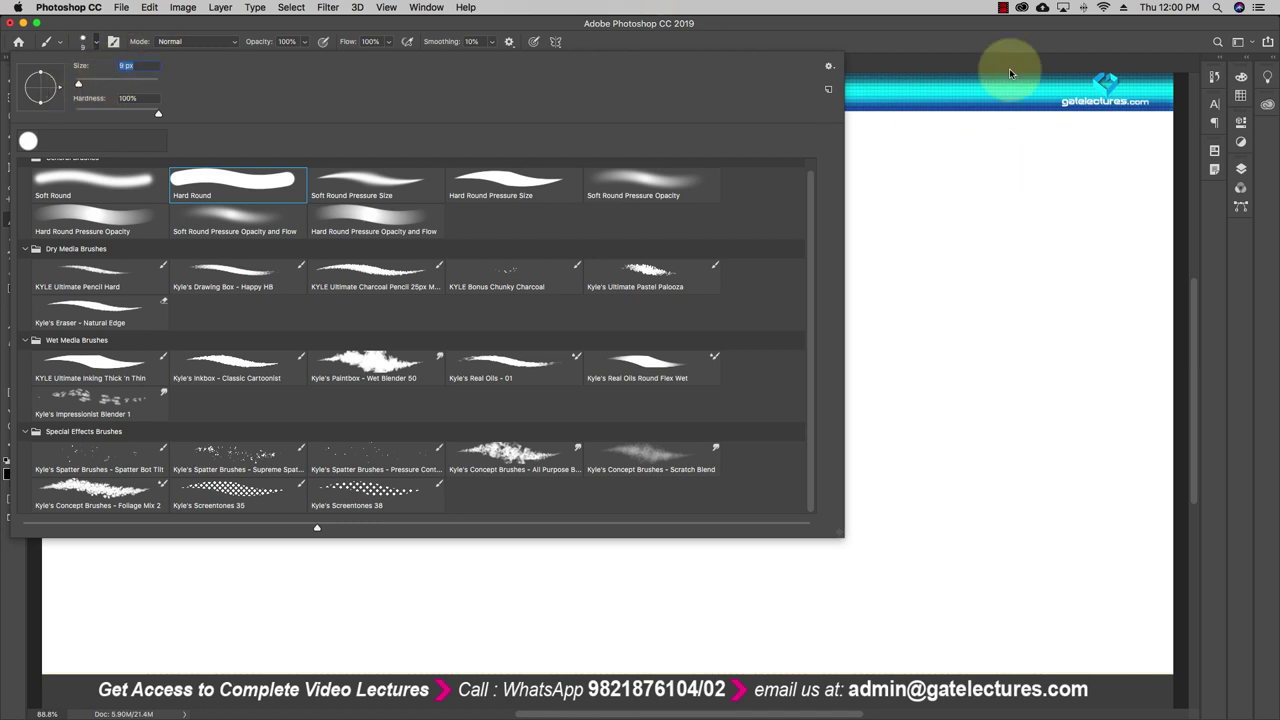
pyautogui.click(899, 68)
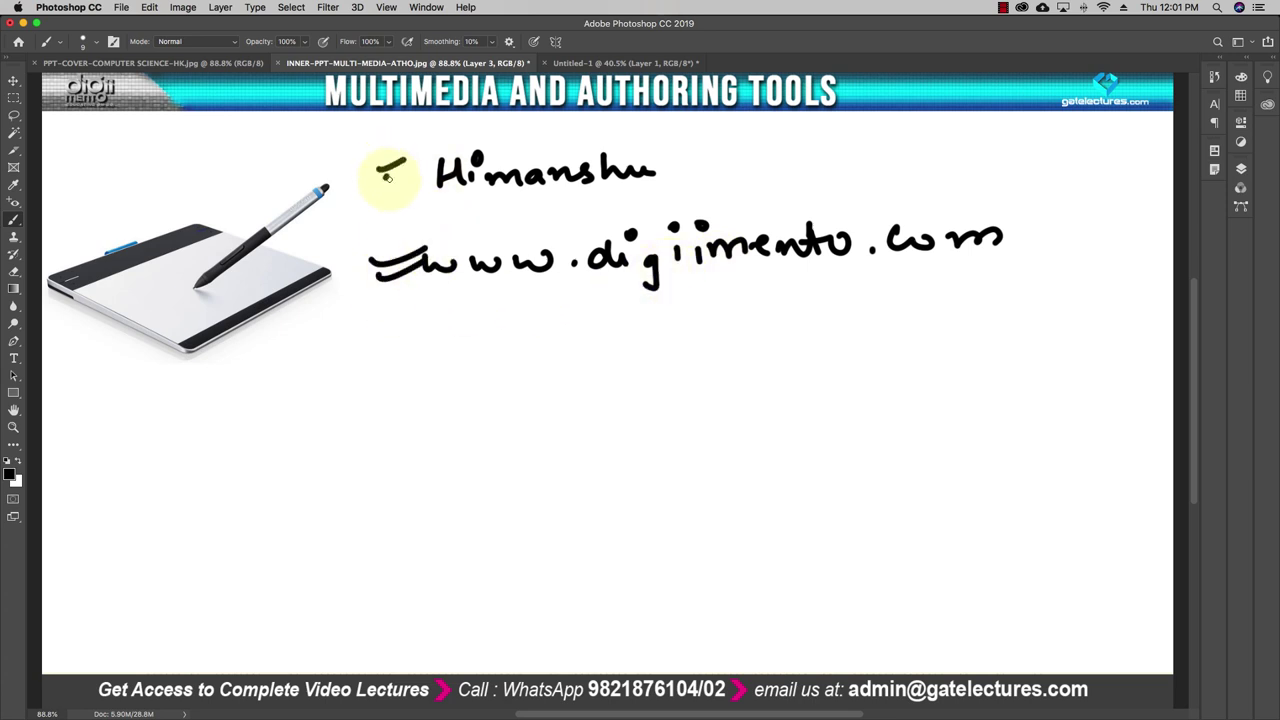
# Choose the Hard Round Pressure Size brush and write a small partial word below the address.
pyautogui.click(96, 41)
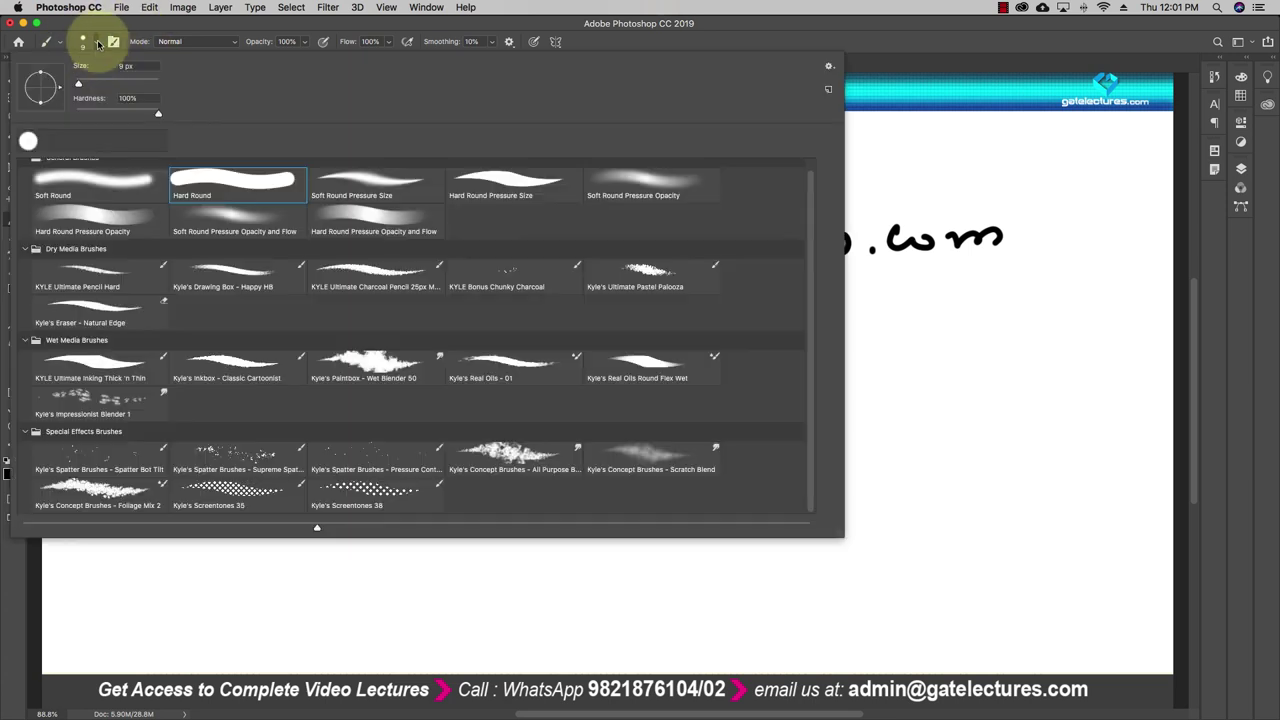
pyautogui.click(521, 188)
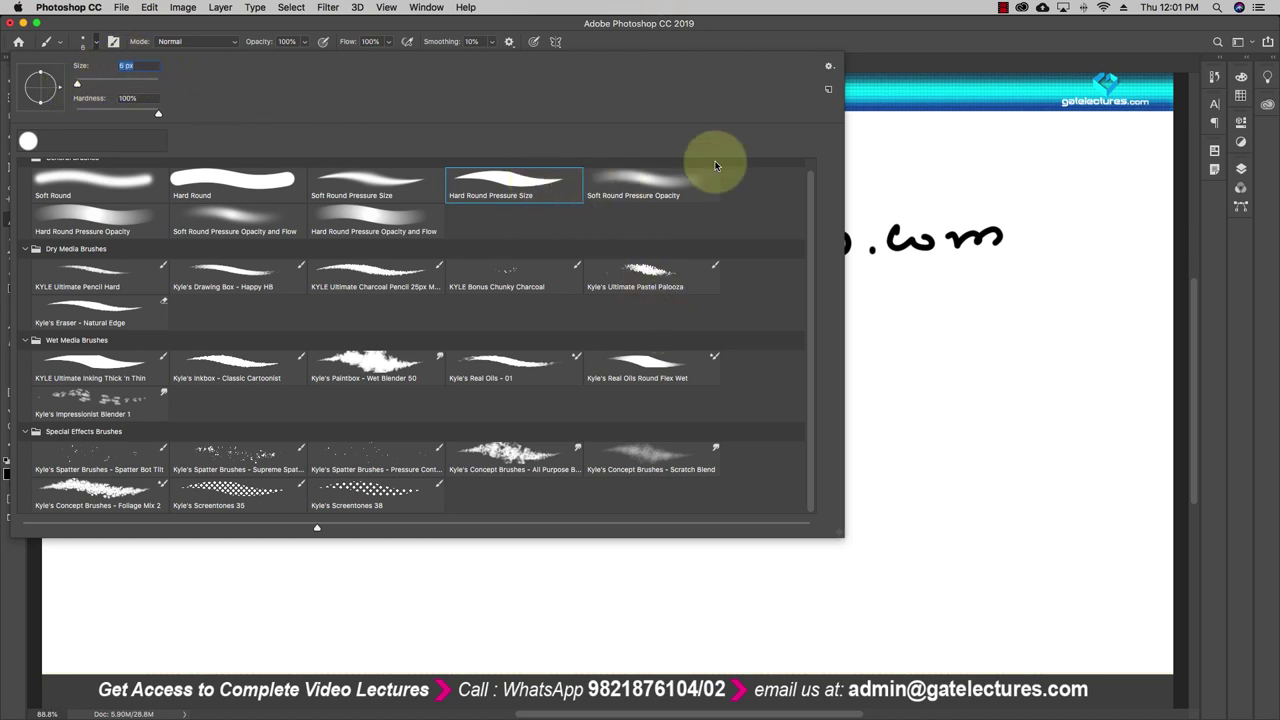
pyautogui.click(885, 145)
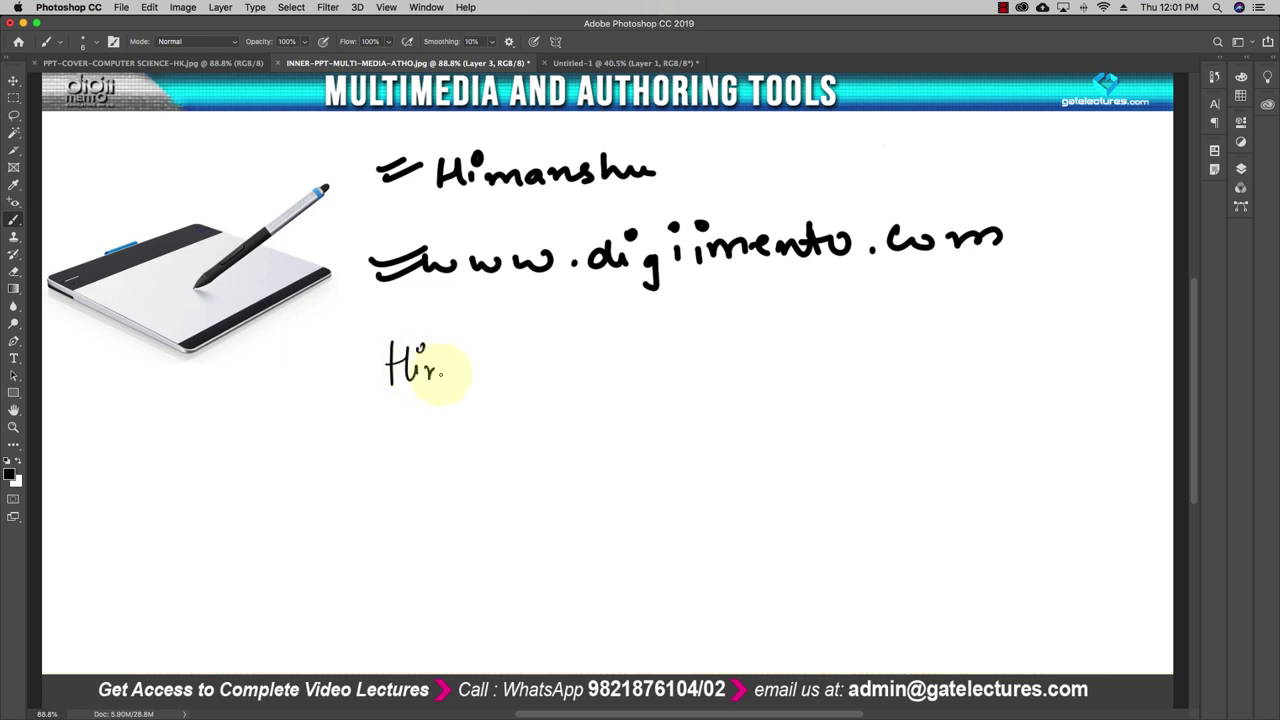
pyautogui.moveTo(472, 366); pyautogui.dragTo(484, 374)
# Enlarge the pressure brush for the bold, signature-style word.
pyautogui.click(83, 41)
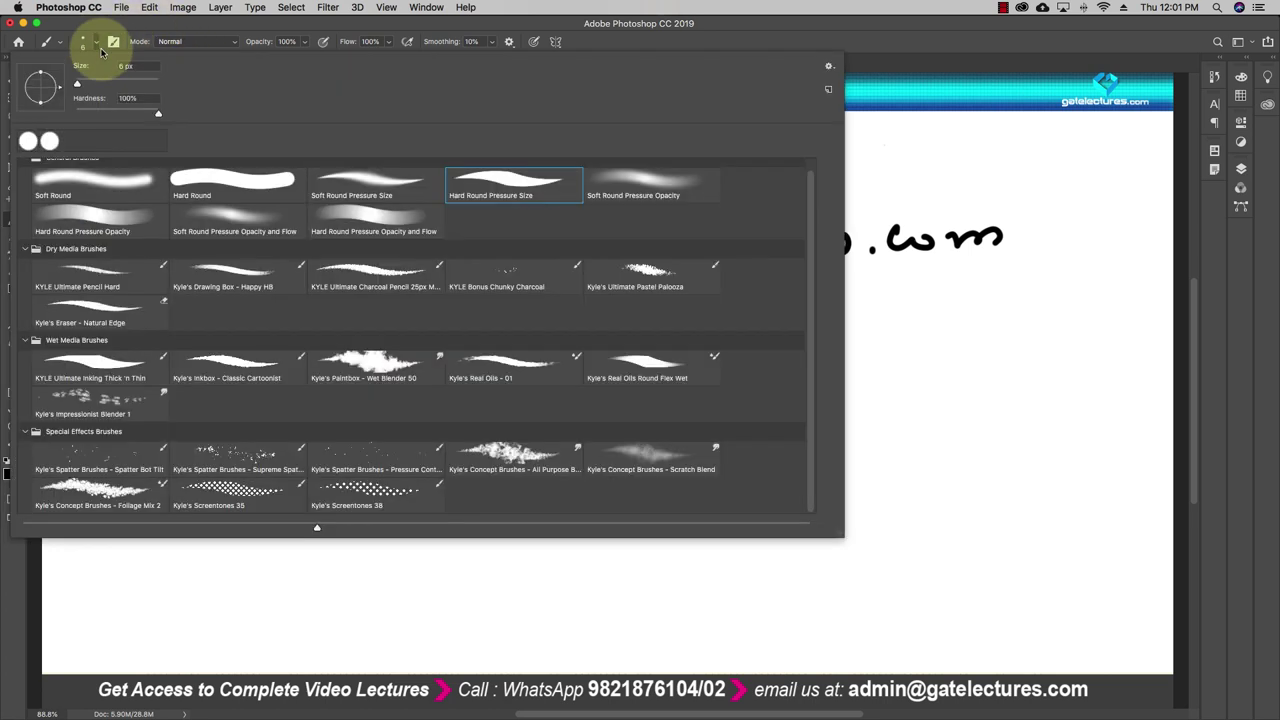
pyautogui.moveTo(77, 86)
pyautogui.mouseDown()
pyautogui.moveTo(300, 86)
pyautogui.moveTo(56, 86)
pyautogui.moveTo(109, 73)
pyautogui.mouseUp()
pyautogui.click(890, 63)
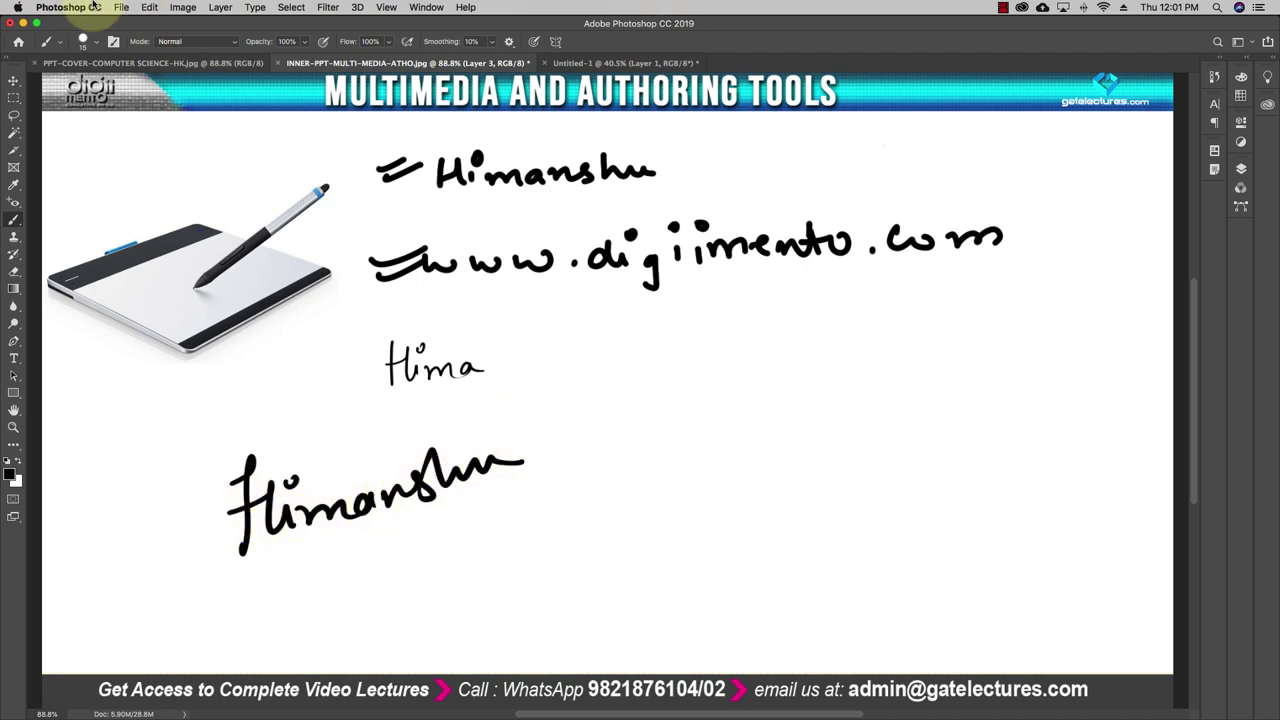
pyautogui.click(84, 42)
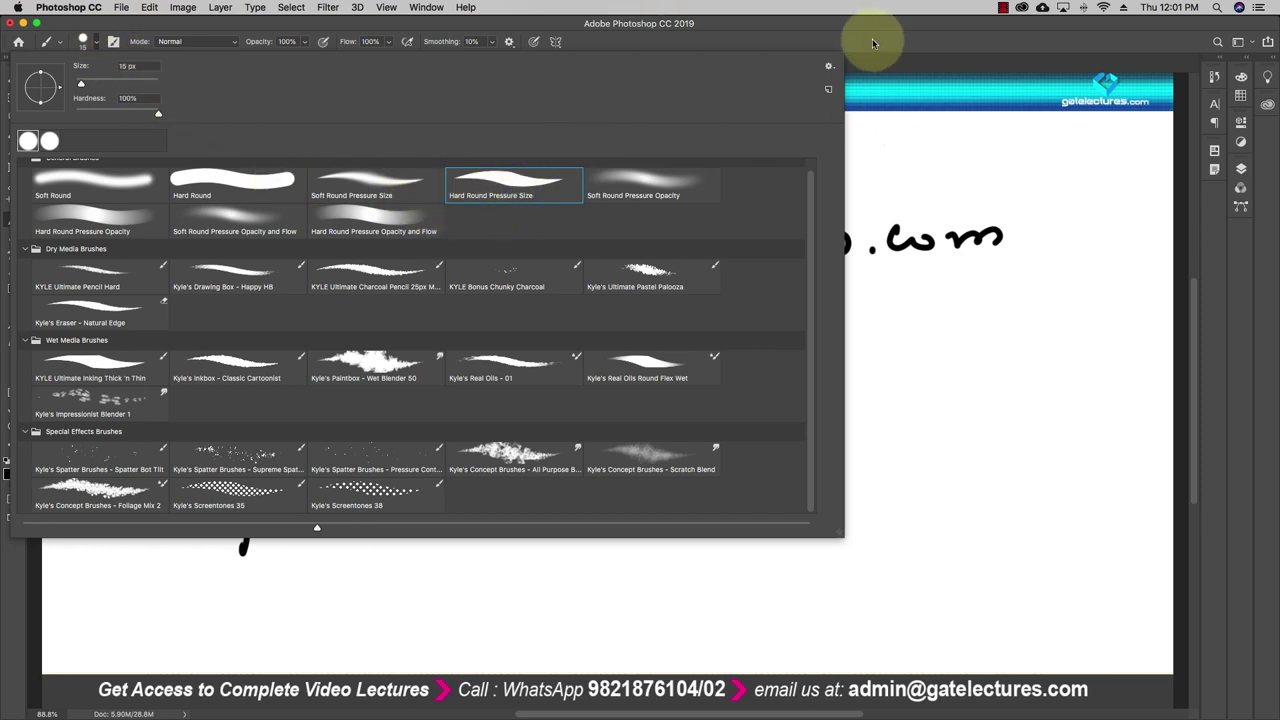
# Paint two chalky scribbles under the large word with Kyle's Ultimate Pastel Palooza.
pyautogui.click(660, 279)
pyautogui.click(868, 61)
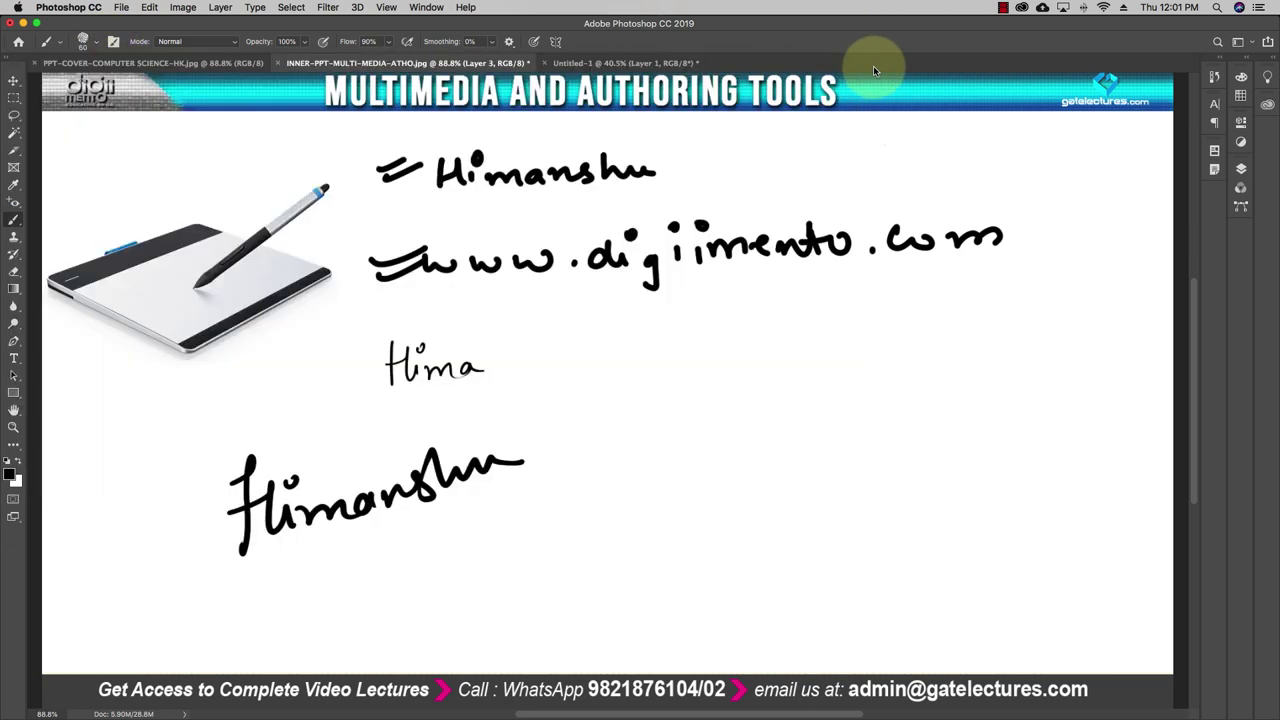
pyautogui.moveTo(350, 556)
pyautogui.mouseDown()
pyautogui.moveTo(444, 581)
pyautogui.moveTo(540, 555)
pyautogui.mouseUp()
pyautogui.moveTo(412, 630); pyautogui.dragTo(513, 598)
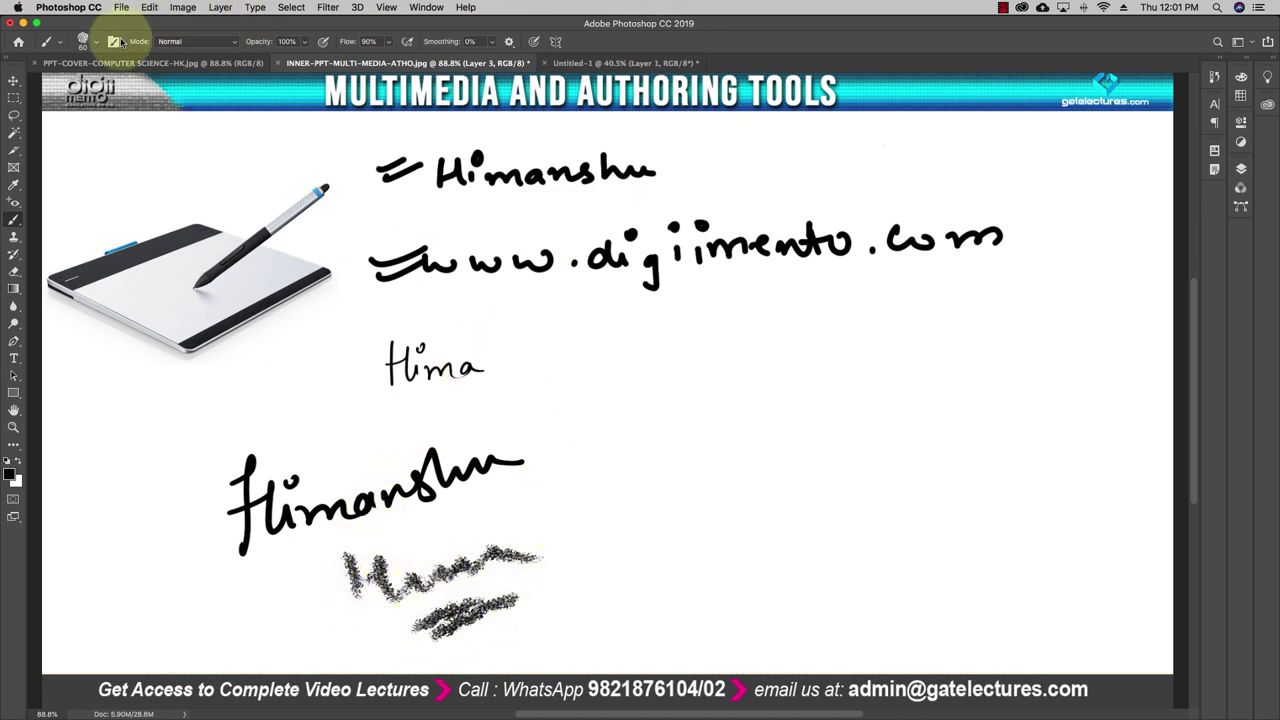
# Switch to Kyle's Screentones 35 and paint a dotted loop and dotted lettering.
pyautogui.click(83, 41)
pyautogui.click(228, 490)
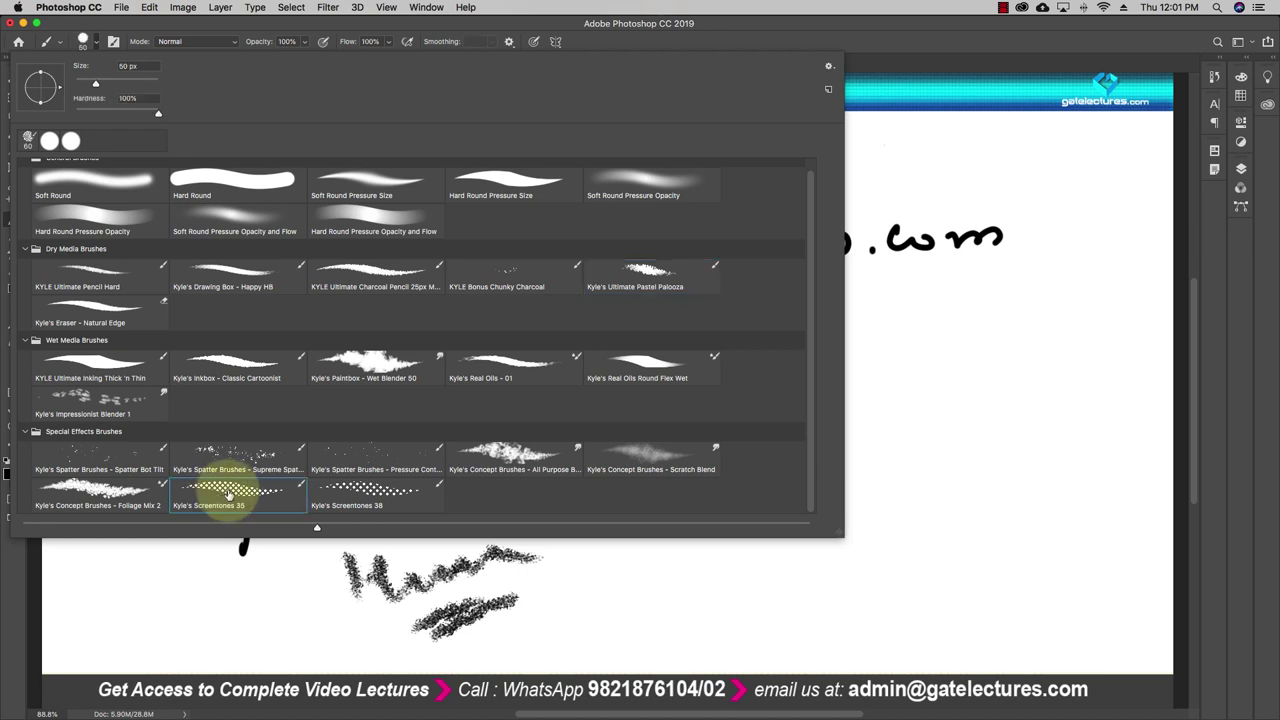
pyautogui.click(877, 354)
pyautogui.moveTo(888, 345)
pyautogui.mouseDown()
pyautogui.moveTo(929, 451)
pyautogui.moveTo(875, 540)
pyautogui.moveTo(802, 439)
pyautogui.moveTo(782, 316)
pyautogui.moveTo(915, 306)
pyautogui.moveTo(988, 396)
pyautogui.moveTo(996, 548)
pyautogui.moveTo(779, 585)
pyautogui.moveTo(692, 440)
pyautogui.mouseUp()
pyautogui.moveTo(536, 335)
pyautogui.mouseDown()
pyautogui.moveTo(571, 354)
pyautogui.moveTo(609, 349)
pyautogui.moveTo(634, 371)
pyautogui.moveTo(751, 334)
pyautogui.moveTo(708, 302)
pyautogui.mouseUp()
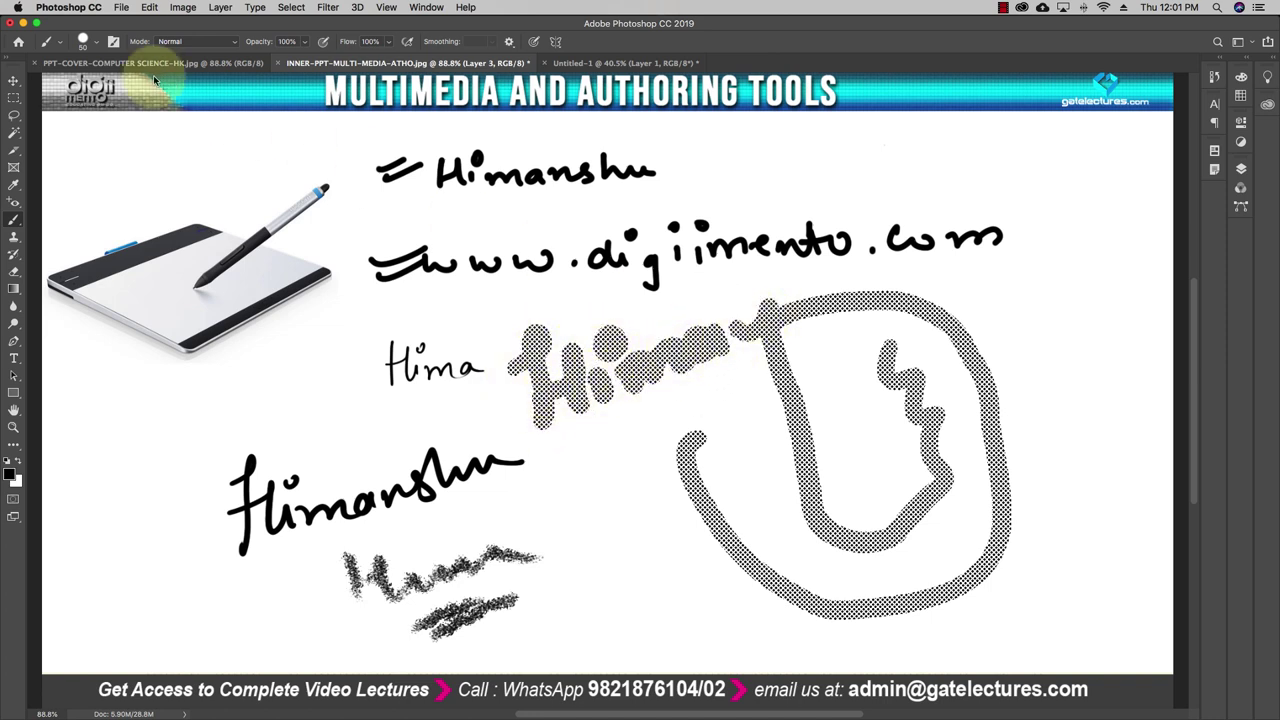
pyautogui.click(83, 41)
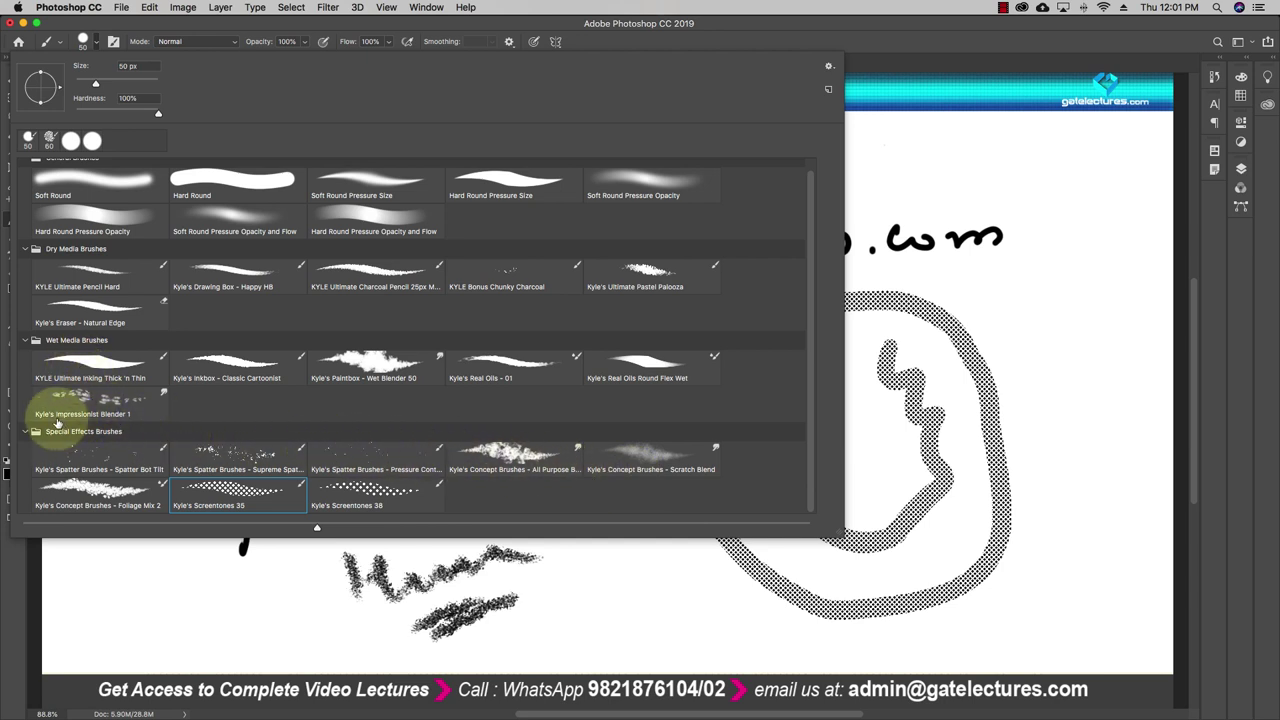
# Write a faded grey name with Hard Round Pressure Opacity, then switch to the Untitled-1 portrait.
pyautogui.click(80, 220)
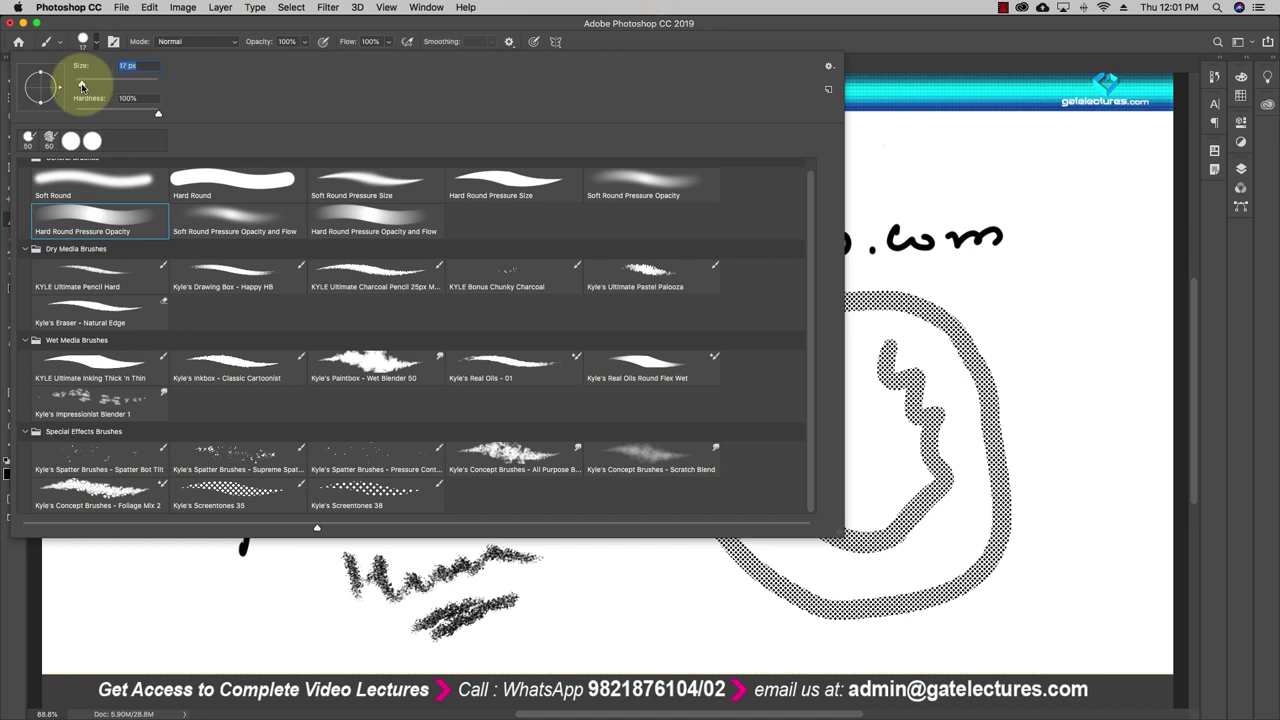
pyautogui.click(894, 60)
pyautogui.moveTo(650, 183)
pyautogui.mouseDown()
pyautogui.moveTo(697, 160)
pyautogui.moveTo(690, 220)
pyautogui.mouseUp()
pyautogui.moveTo(742, 150)
pyautogui.mouseDown()
pyautogui.moveTo(755, 198)
pyautogui.moveTo(775, 175)
pyautogui.moveTo(819, 188)
pyautogui.mouseUp()
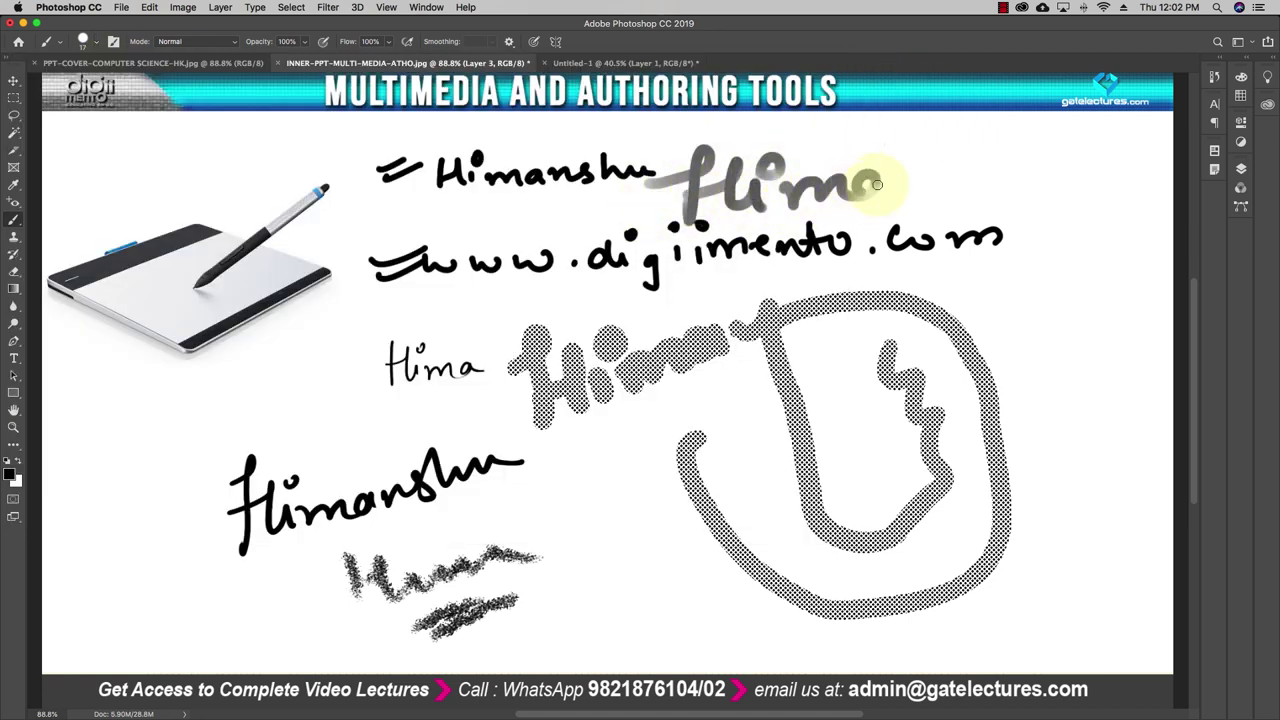
pyautogui.moveTo(978, 174)
pyautogui.mouseDown()
pyautogui.moveTo(1011, 172)
pyautogui.moveTo(982, 198)
pyautogui.mouseUp()
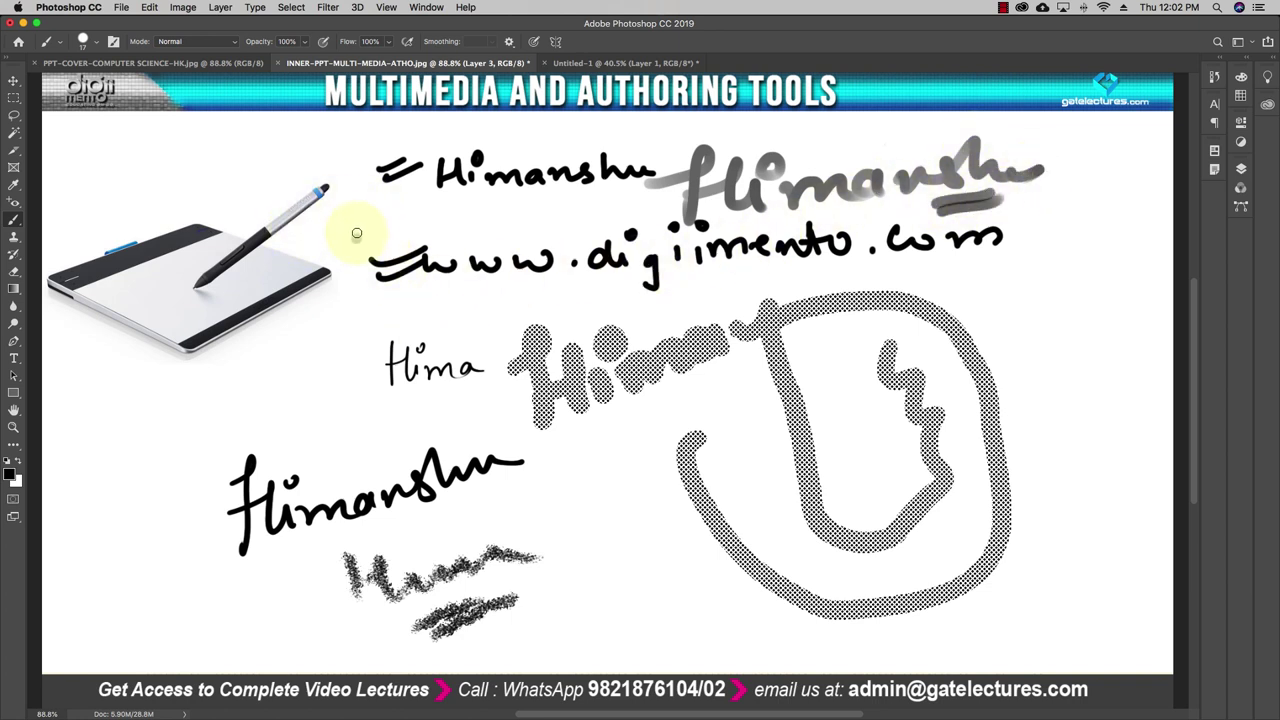
pyautogui.moveTo(356, 233)
pyautogui.mouseDown()
pyautogui.moveTo(471, 199)
pyautogui.moveTo(361, 254)
pyautogui.moveTo(377, 225)
pyautogui.moveTo(458, 217)
pyautogui.moveTo(359, 261)
pyautogui.moveTo(433, 234)
pyautogui.moveTo(378, 247)
pyautogui.mouseUp()
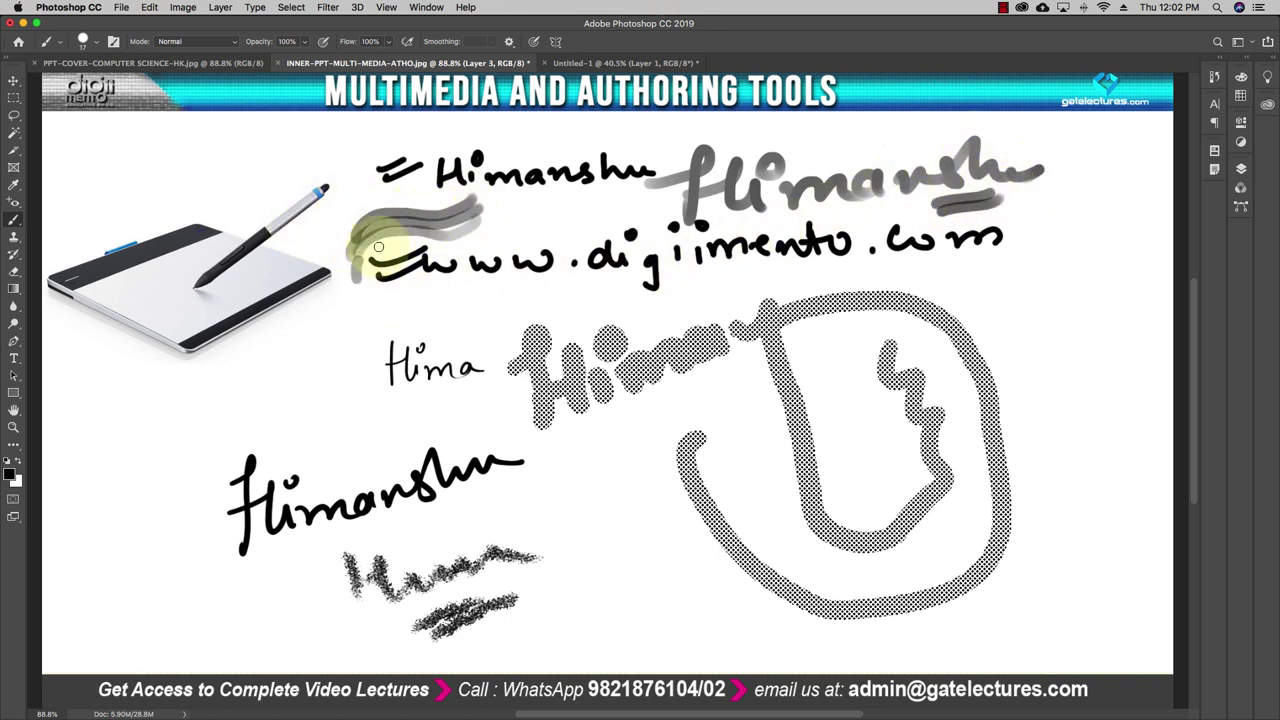
pyautogui.click(610, 63)
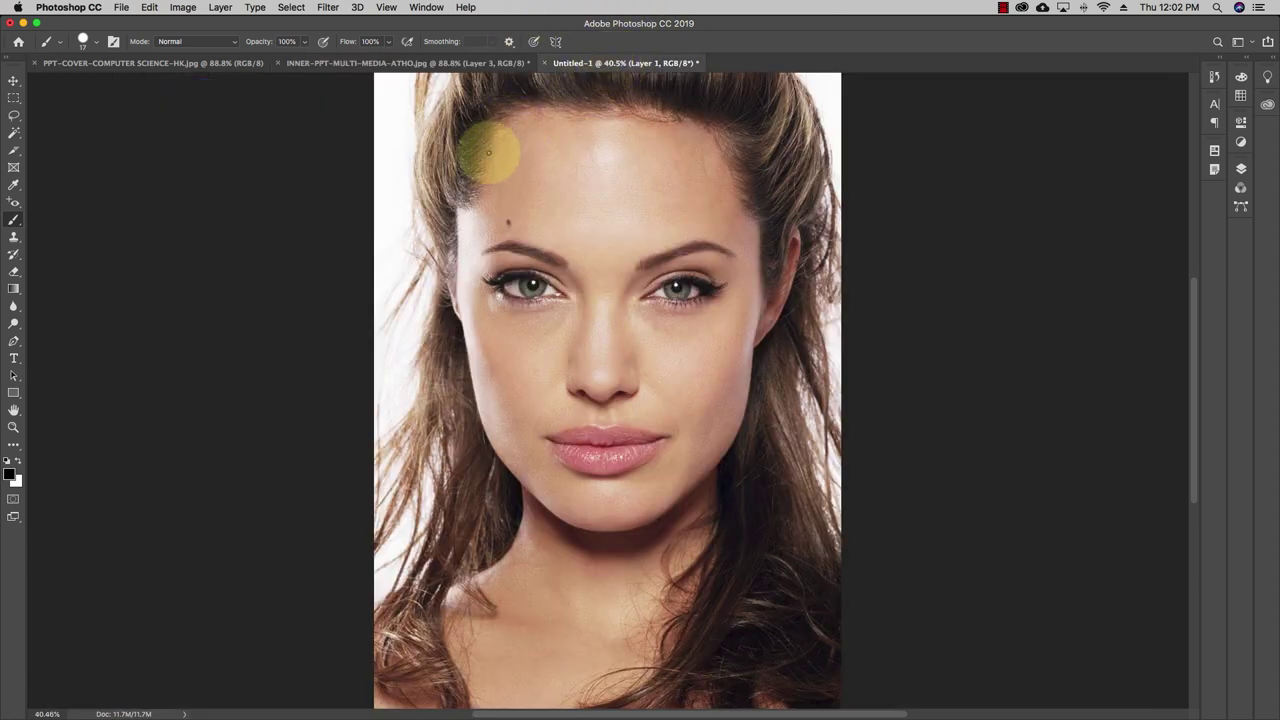
# Pick Soft Round Pressure Opacity and Flow, undo a trial nose stroke, and enlarge the brush from 14 px.
pyautogui.click(96, 45)
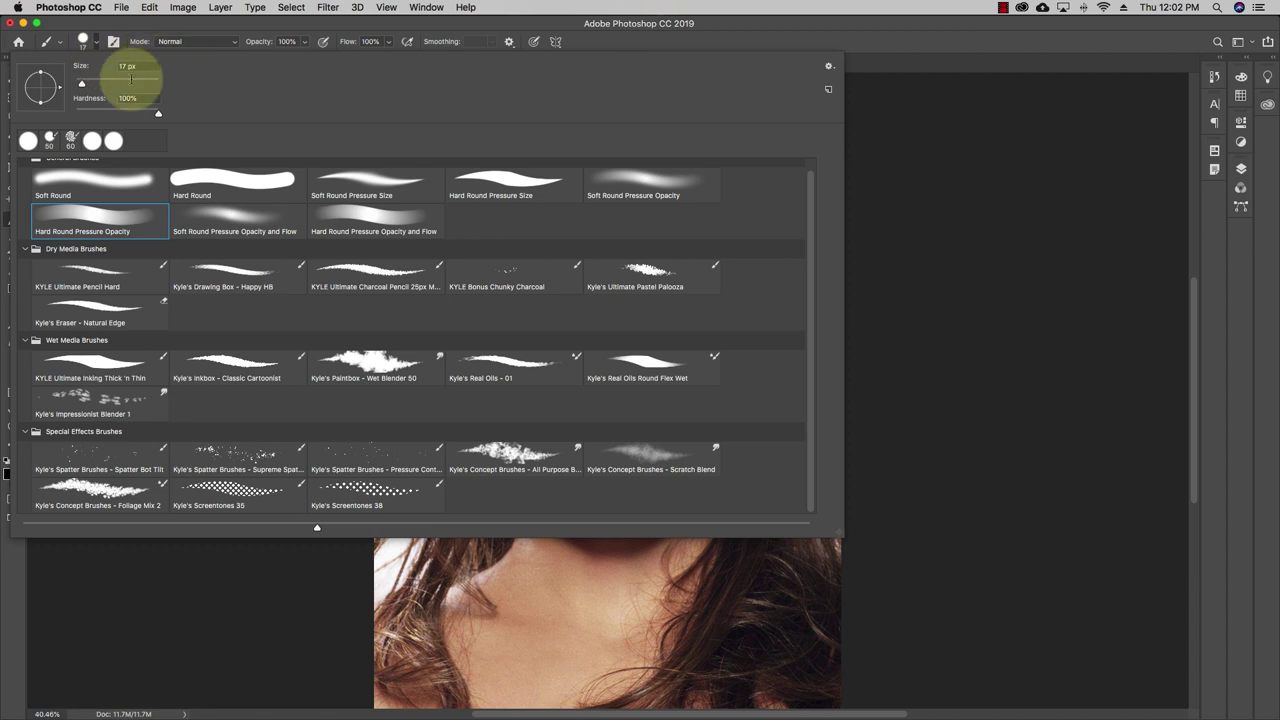
pyautogui.click(245, 220)
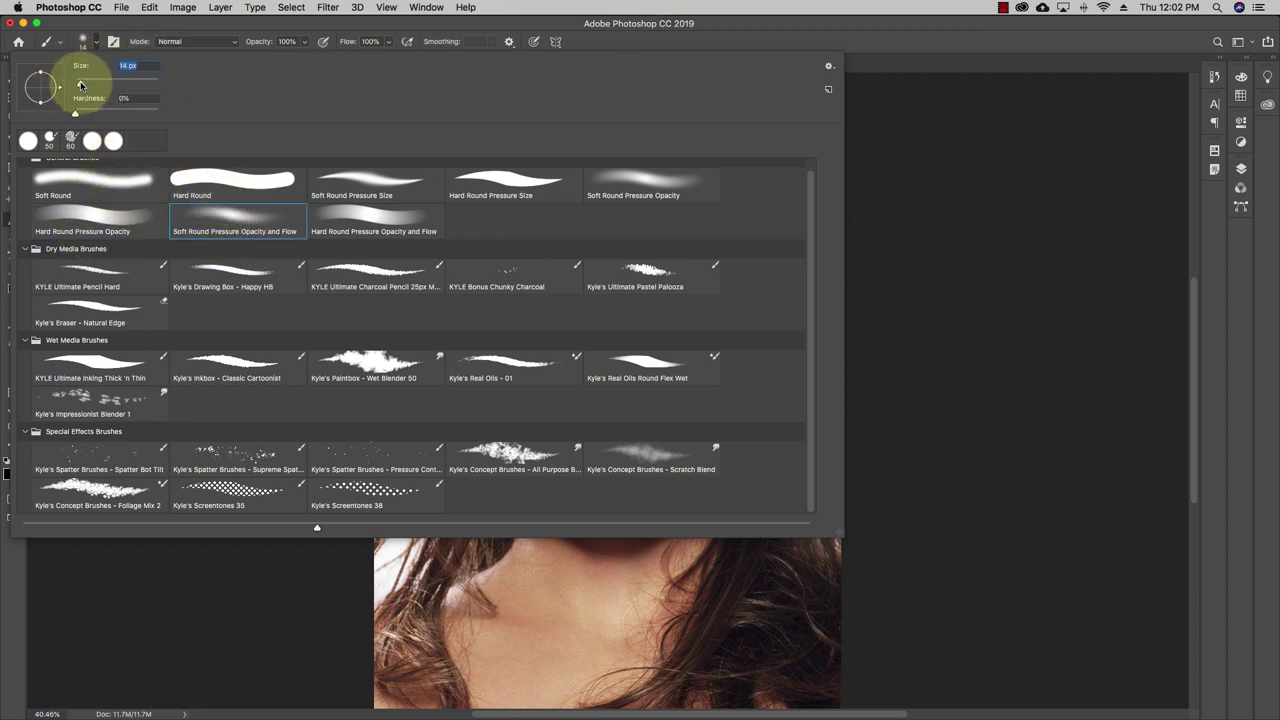
pyautogui.click(720, 30)
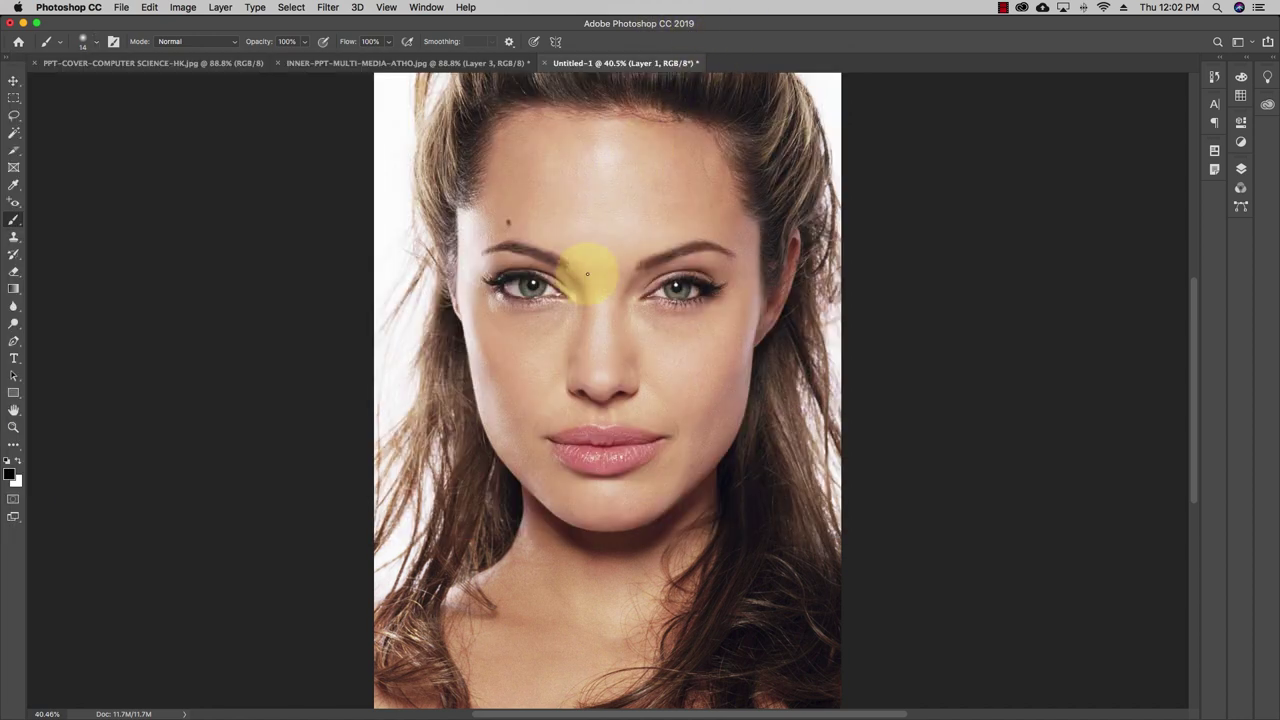
pyautogui.moveTo(580, 306)
pyautogui.mouseDown()
pyautogui.moveTo(577, 359)
pyautogui.moveTo(585, 303)
pyautogui.moveTo(576, 373)
pyautogui.moveTo(585, 313)
pyautogui.moveTo(610, 346)
pyautogui.moveTo(630, 302)
pyautogui.moveTo(624, 336)
pyautogui.moveTo(629, 305)
pyautogui.moveTo(648, 361)
pyautogui.moveTo(623, 341)
pyautogui.moveTo(631, 310)
pyautogui.mouseUp()
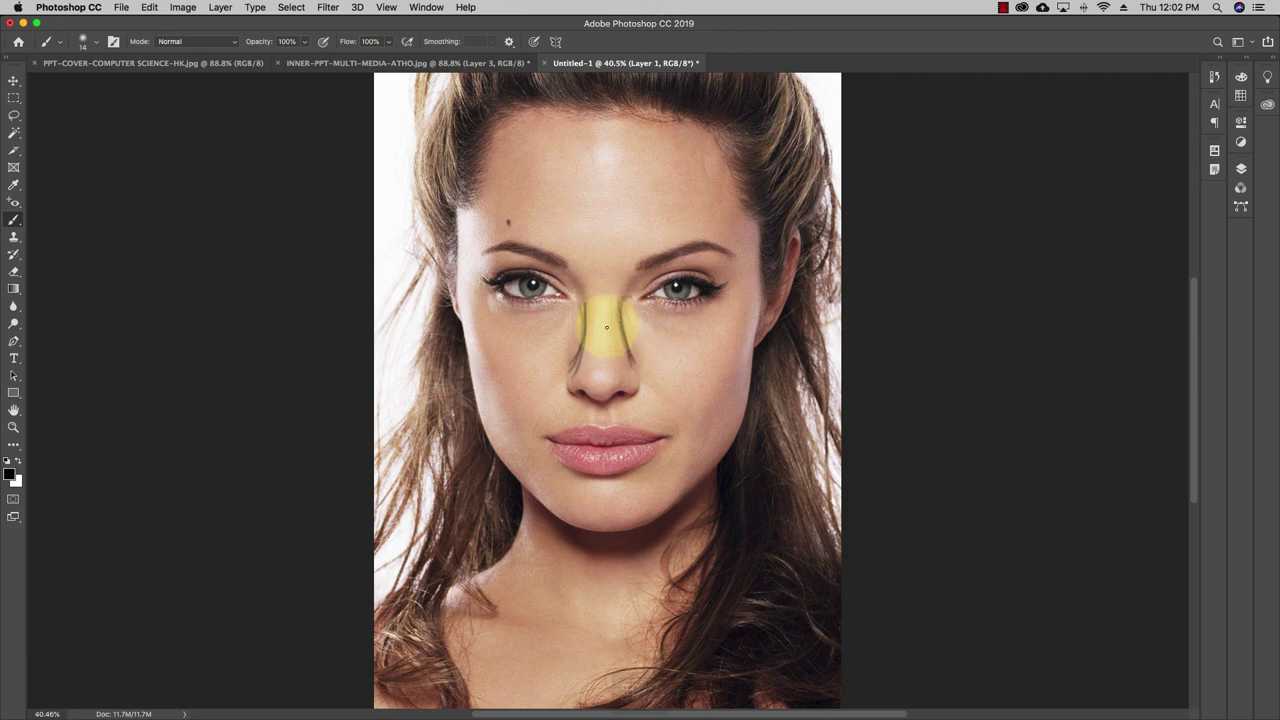
pyautogui.press('super+z')
pyautogui.press('super+z')
pyautogui.press('super+z')
pyautogui.press('super+z')
pyautogui.press('super+z')
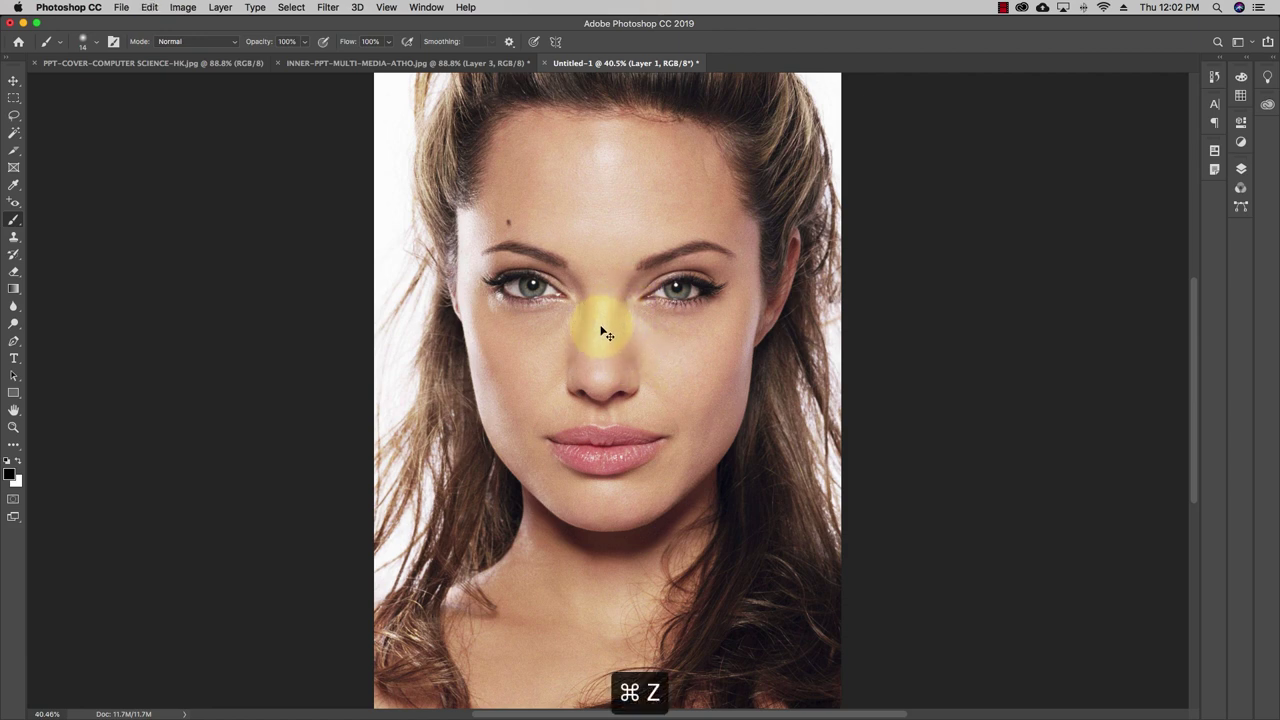
pyautogui.click(96, 44)
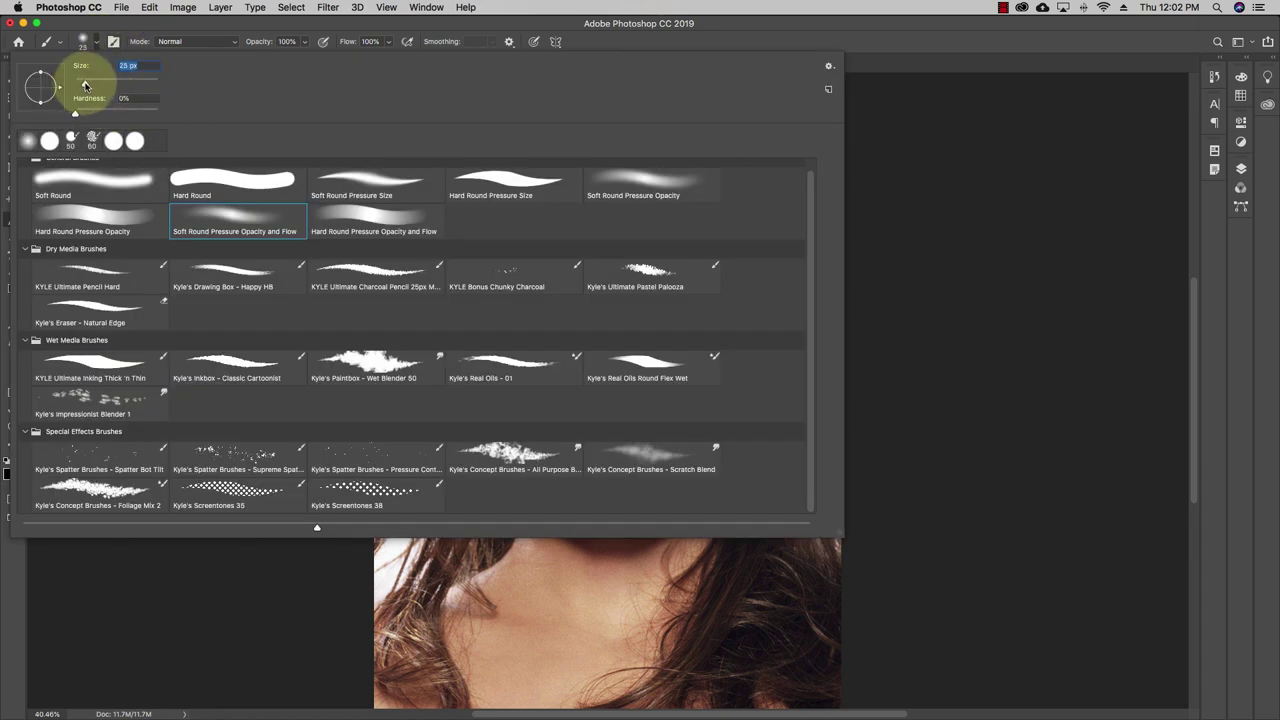
pyautogui.click(200, 23)
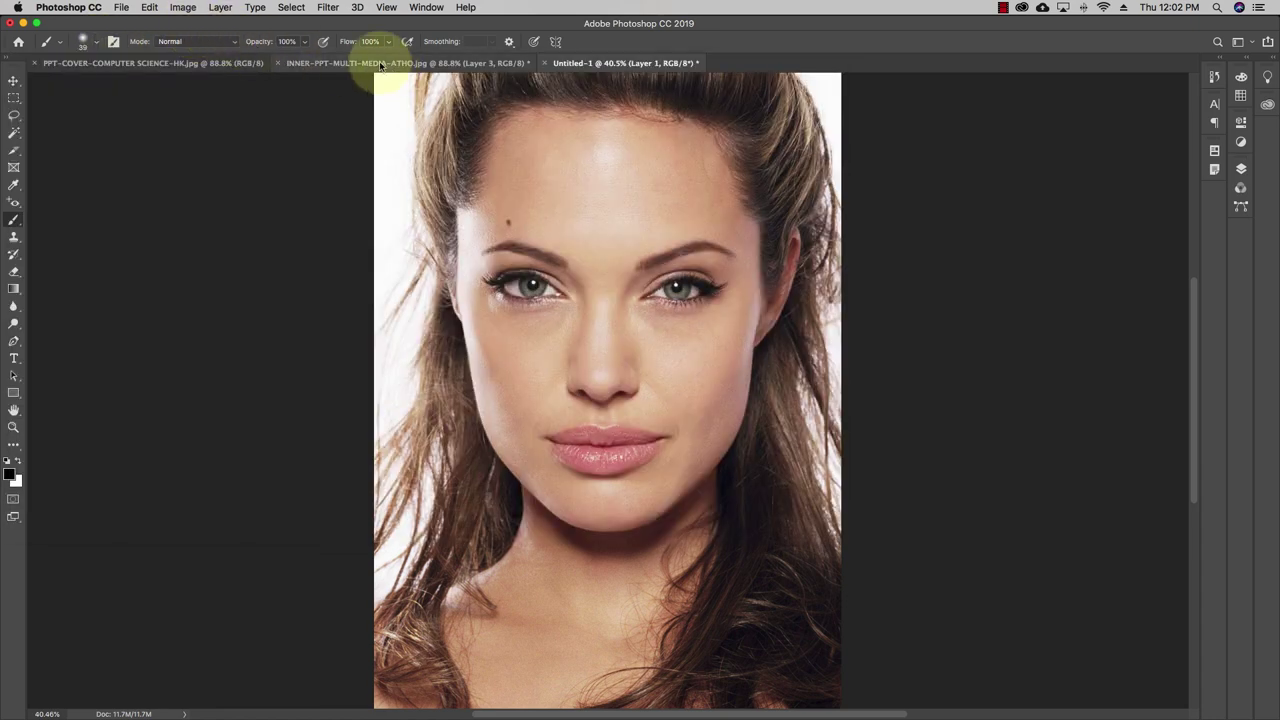
# At 82% opacity, shade down both sides of the nose and along the brow.
pyautogui.click(301, 43)
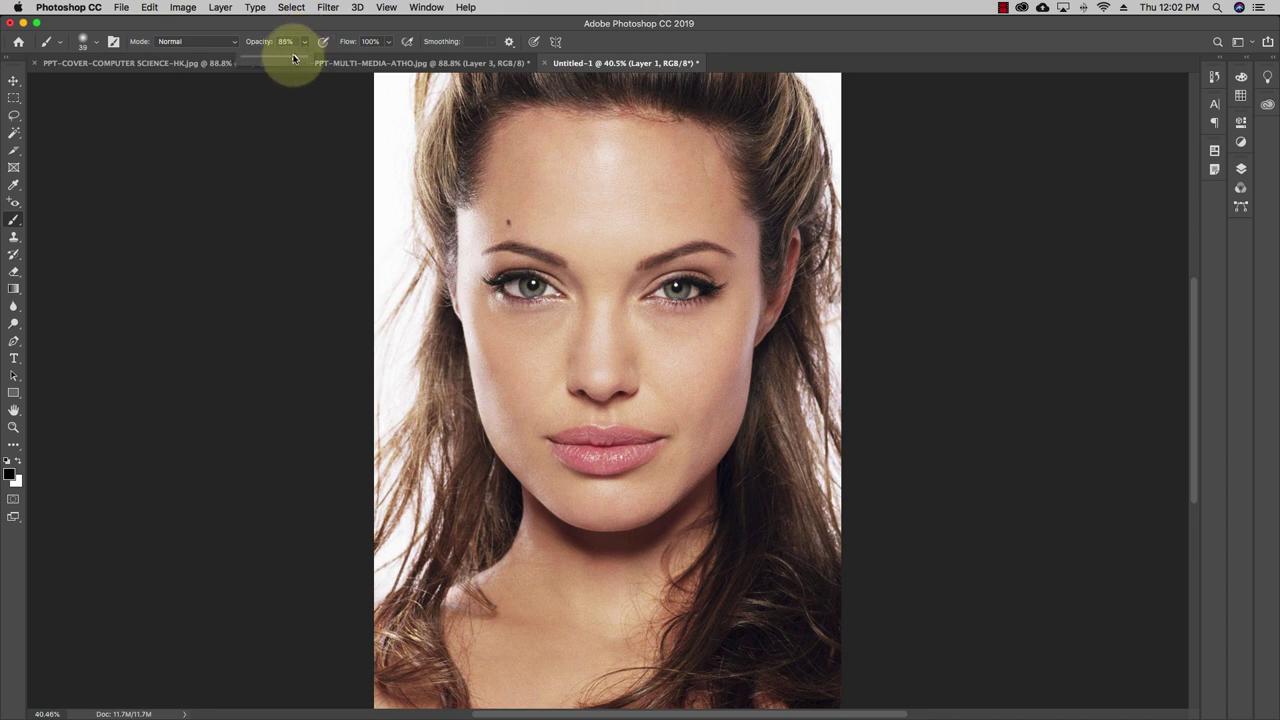
pyautogui.moveTo(291, 59); pyautogui.dragTo(297, 60)
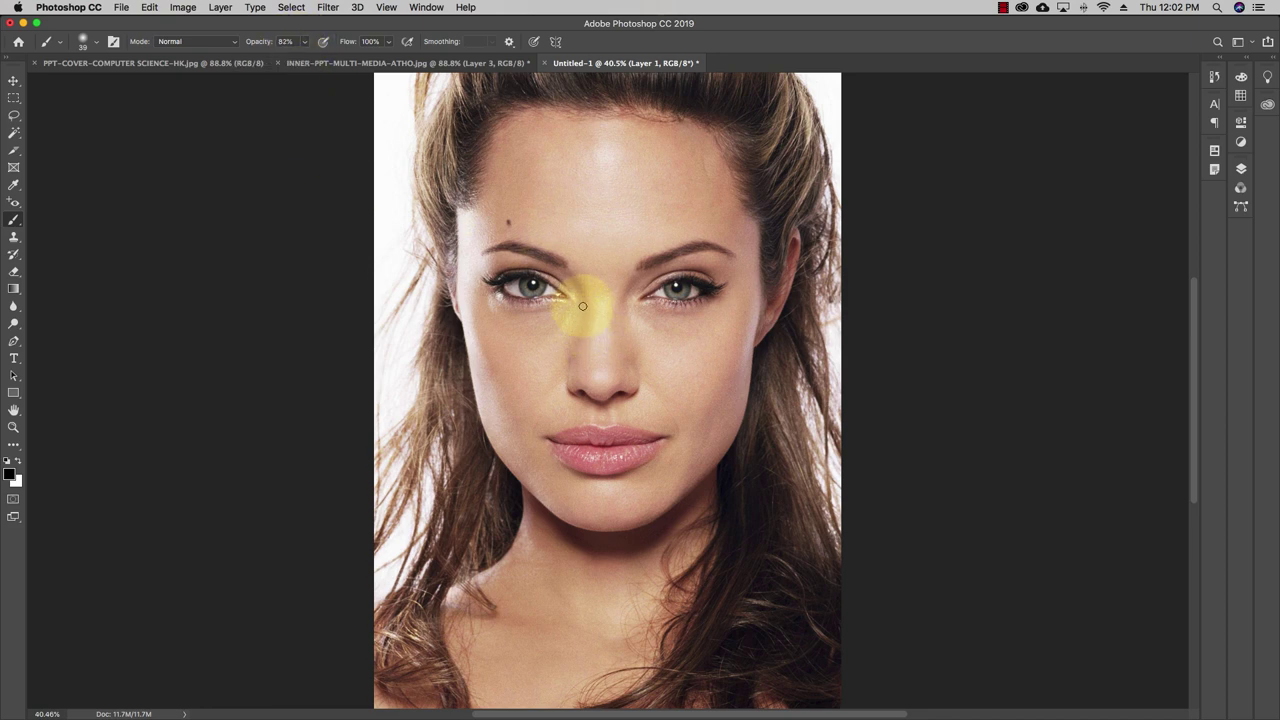
pyautogui.moveTo(585, 300); pyautogui.dragTo(570, 370)
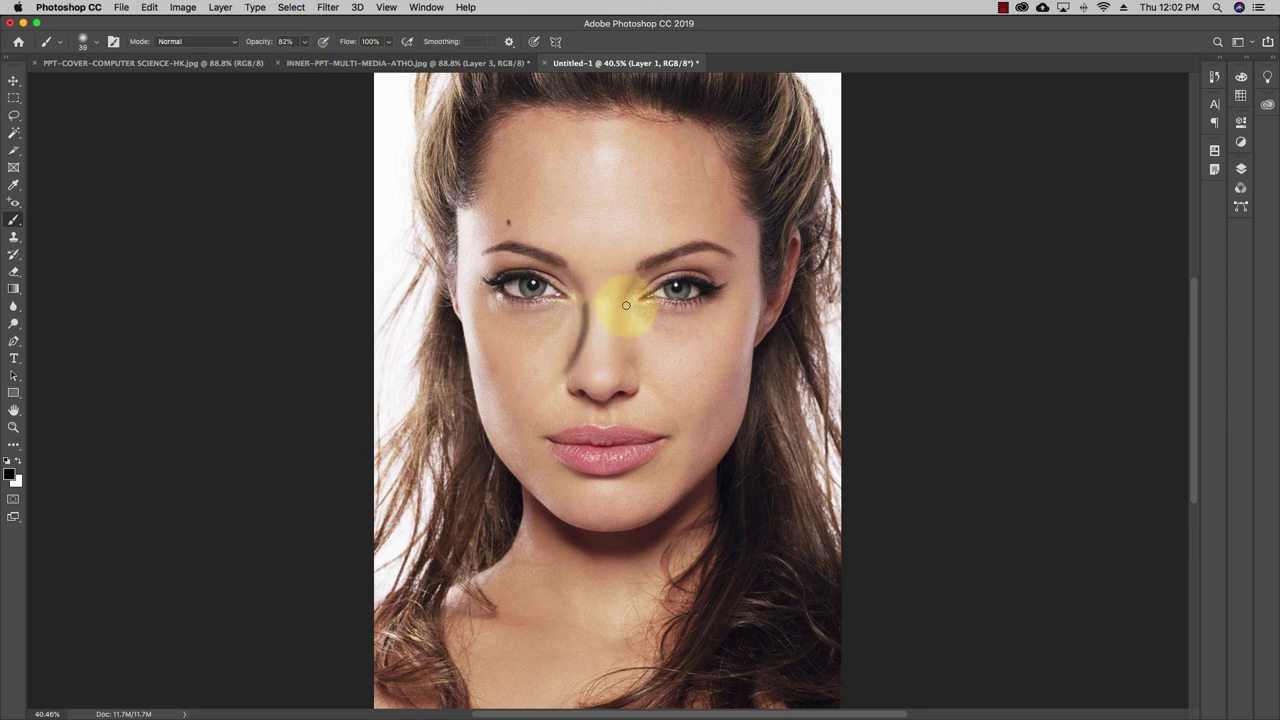
pyautogui.moveTo(618, 300); pyautogui.dragTo(620, 368)
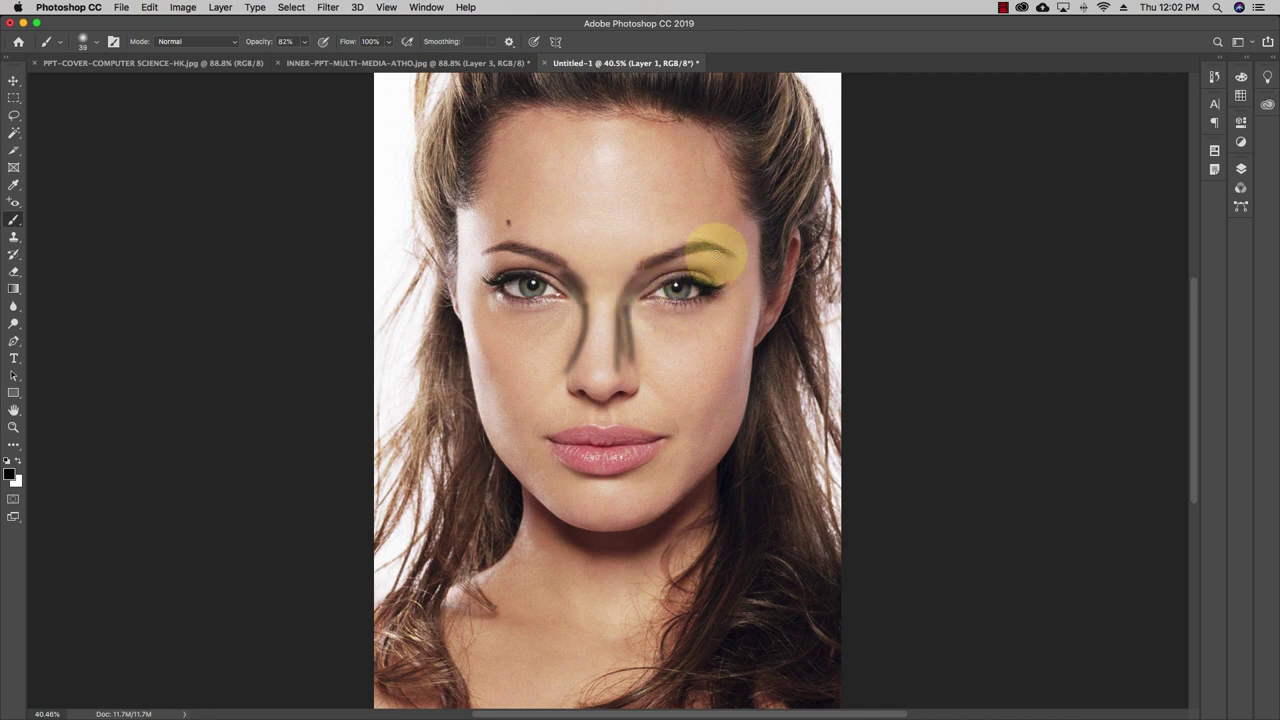
pyautogui.moveTo(567, 279)
pyautogui.mouseDown()
pyautogui.moveTo(509, 280)
pyautogui.moveTo(532, 281)
pyautogui.mouseUp()
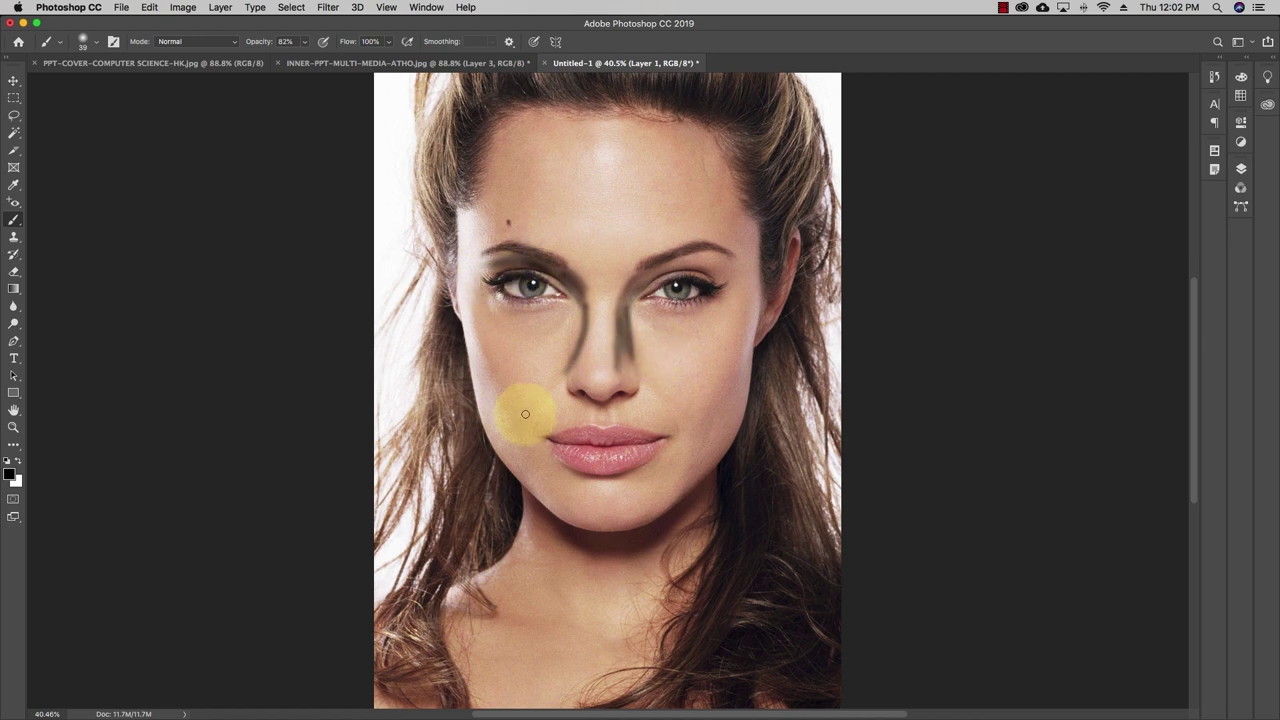
# Set the foreground colour to pure red #ff0000.
pyautogui.click(9, 473)
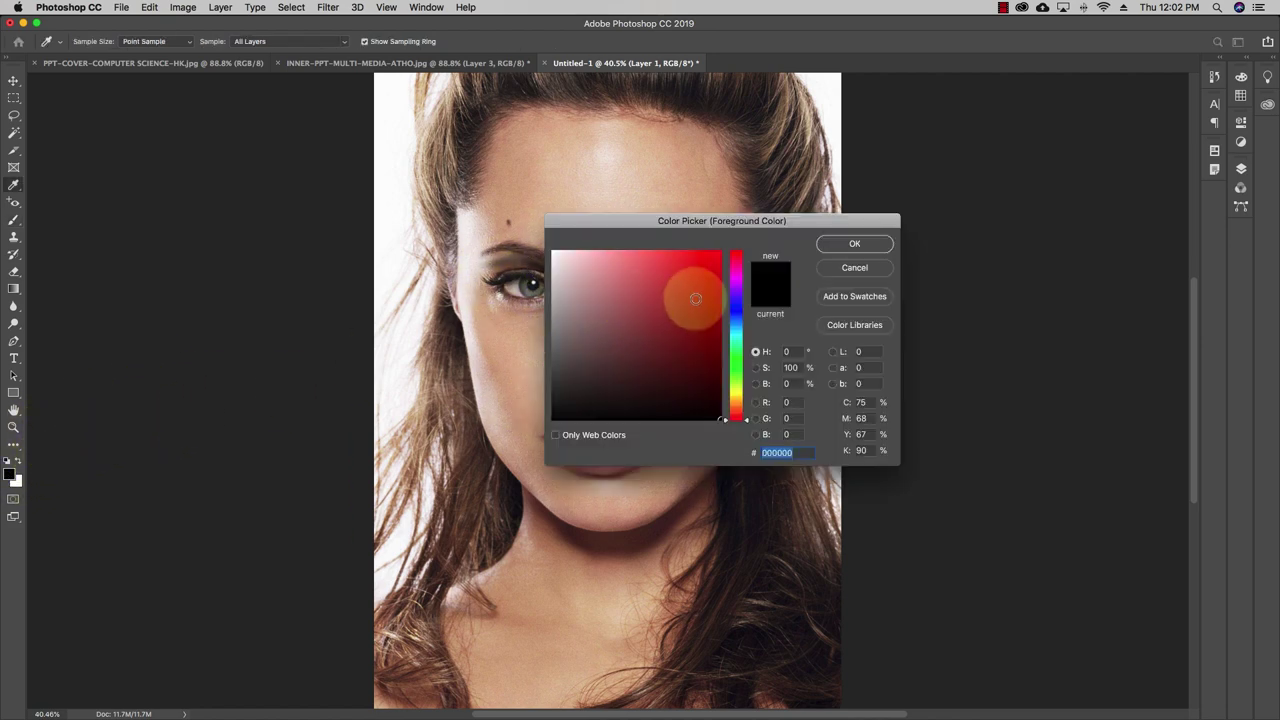
pyautogui.moveTo(695, 298); pyautogui.dragTo(798, 243)
pyautogui.click(855, 244)
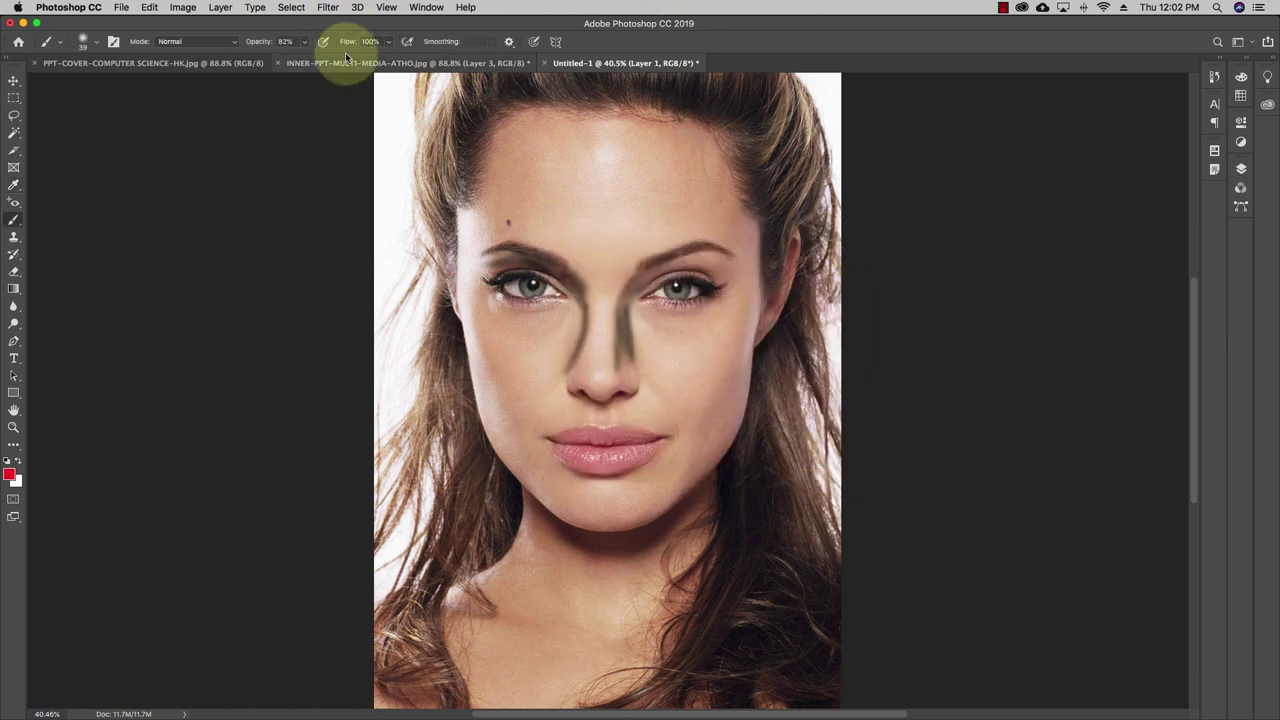
# Lower brush opacity to 29% and paint a red tint across both lips.
pyautogui.click(300, 42)
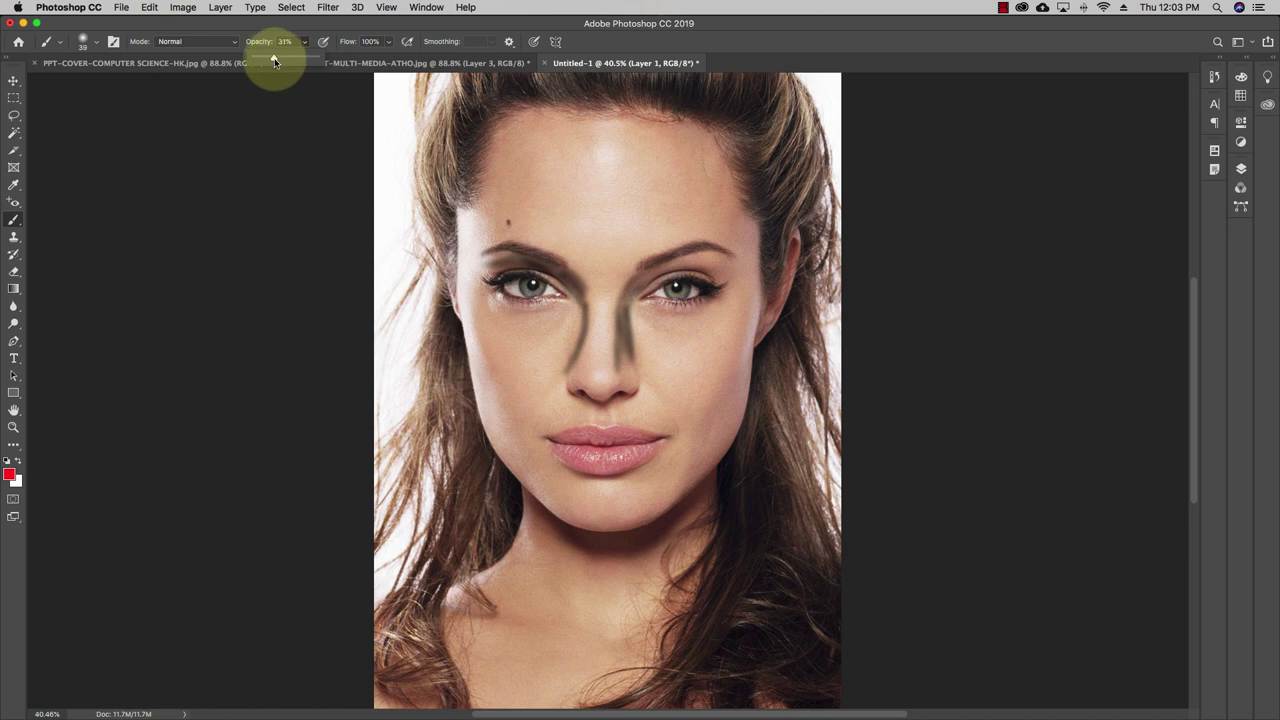
pyautogui.moveTo(275, 62); pyautogui.dragTo(273, 62)
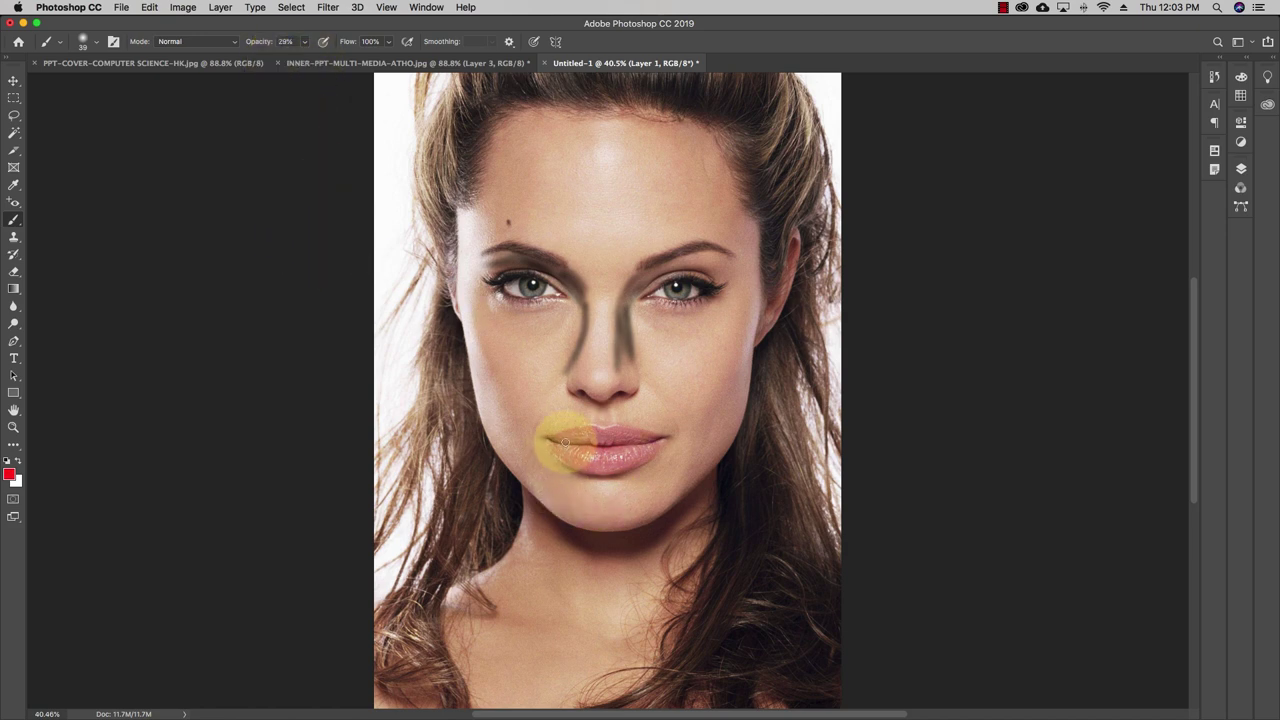
pyautogui.moveTo(565, 442)
pyautogui.mouseDown()
pyautogui.moveTo(601, 431)
pyautogui.moveTo(551, 439)
pyautogui.moveTo(669, 440)
pyautogui.moveTo(578, 440)
pyautogui.mouseUp()
pyautogui.moveTo(576, 442)
pyautogui.mouseDown()
pyautogui.moveTo(613, 447)
pyautogui.moveTo(563, 452)
pyautogui.moveTo(602, 469)
pyautogui.moveTo(649, 452)
pyautogui.moveTo(547, 448)
pyautogui.mouseUp()
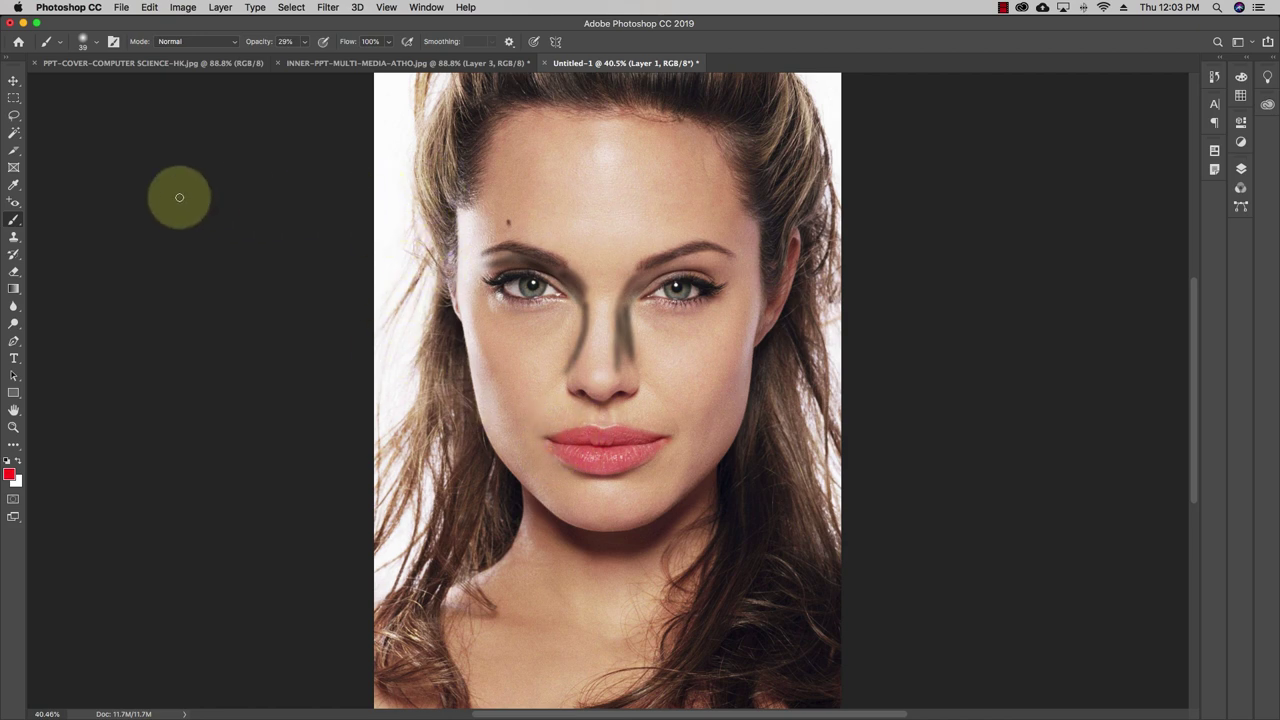
# Switch to the Pencil Tool on the INNER-PPT slide and review its preset options.
pyautogui.rightClick(12, 218)
pyautogui.click(75, 228)
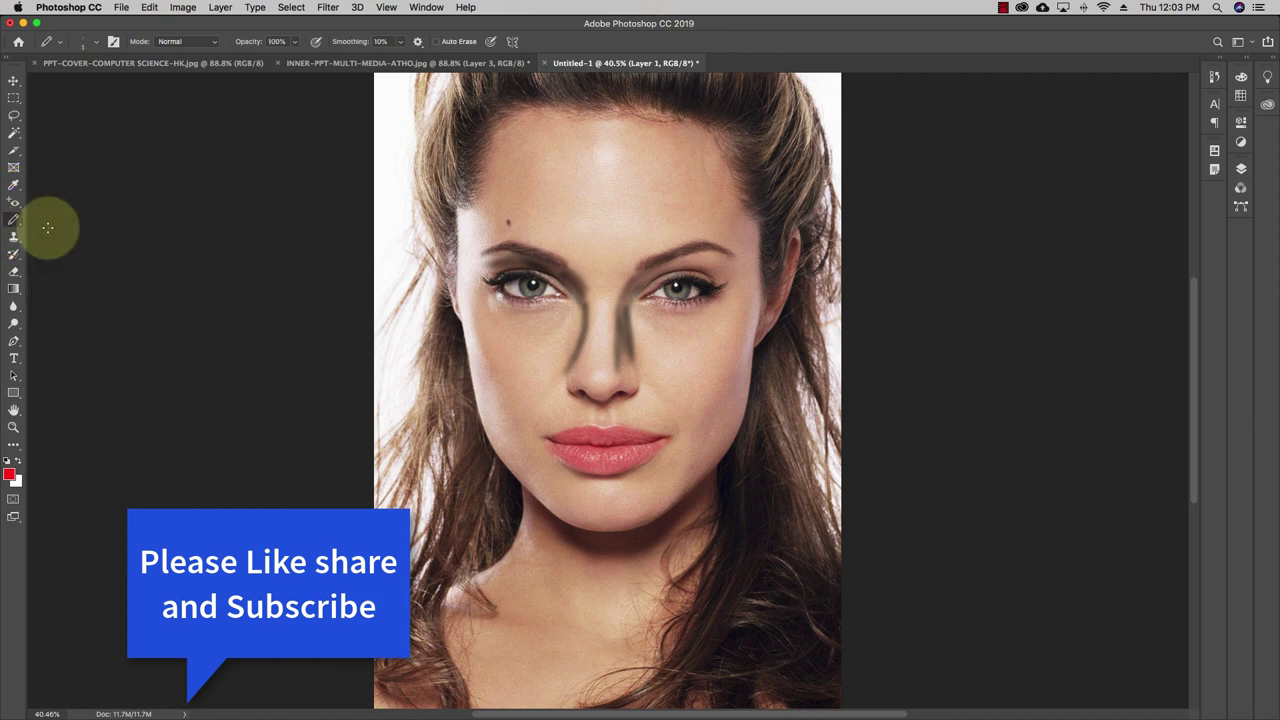
pyautogui.click(450, 63)
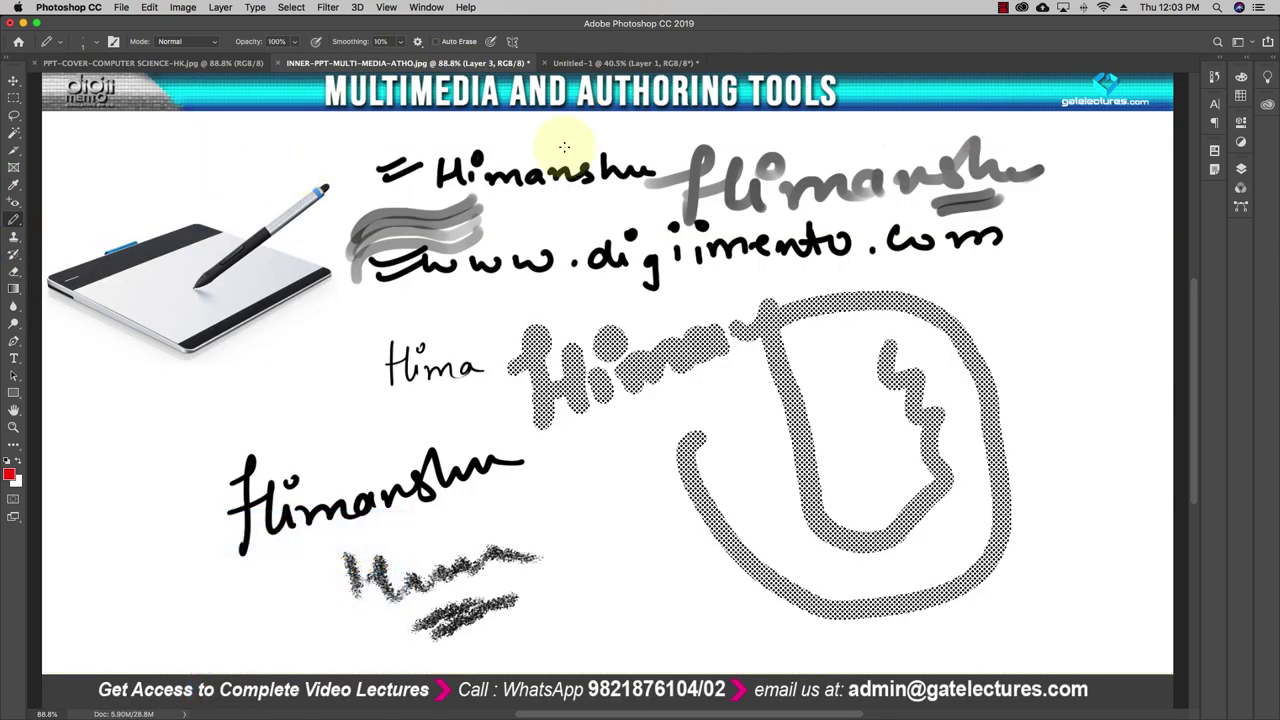
pyautogui.click(96, 45)
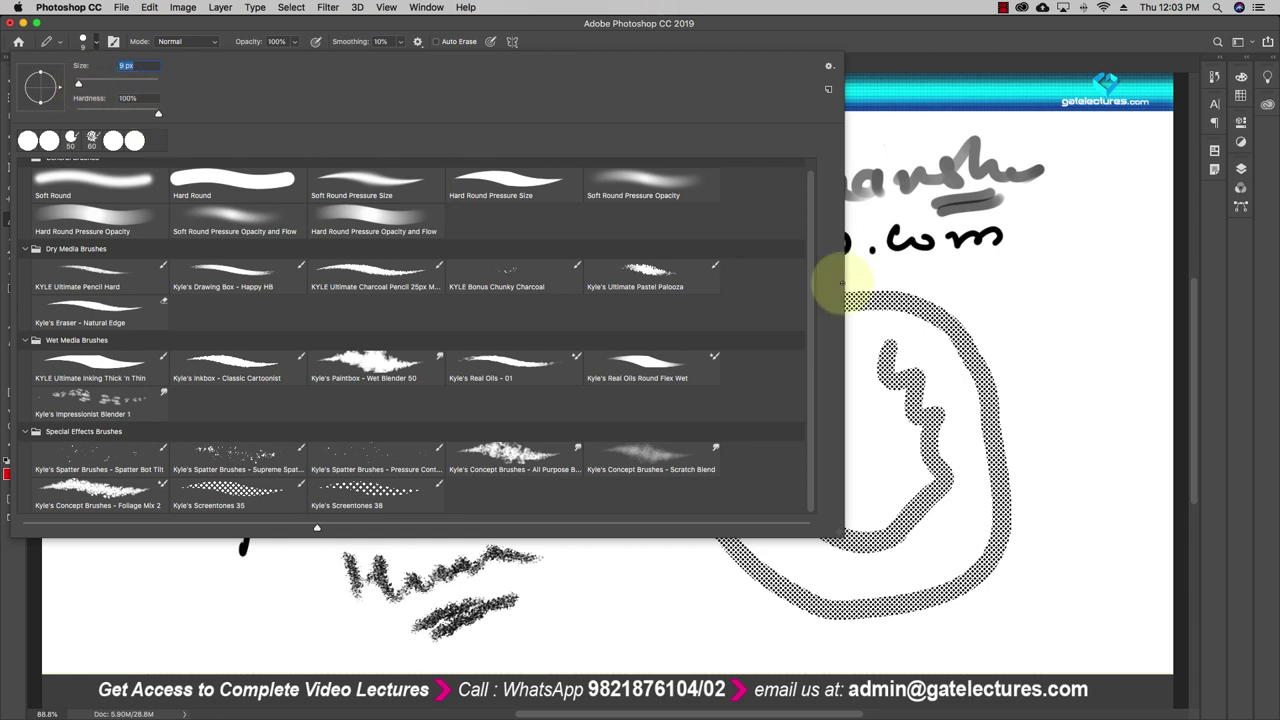
pyautogui.click(973, 285)
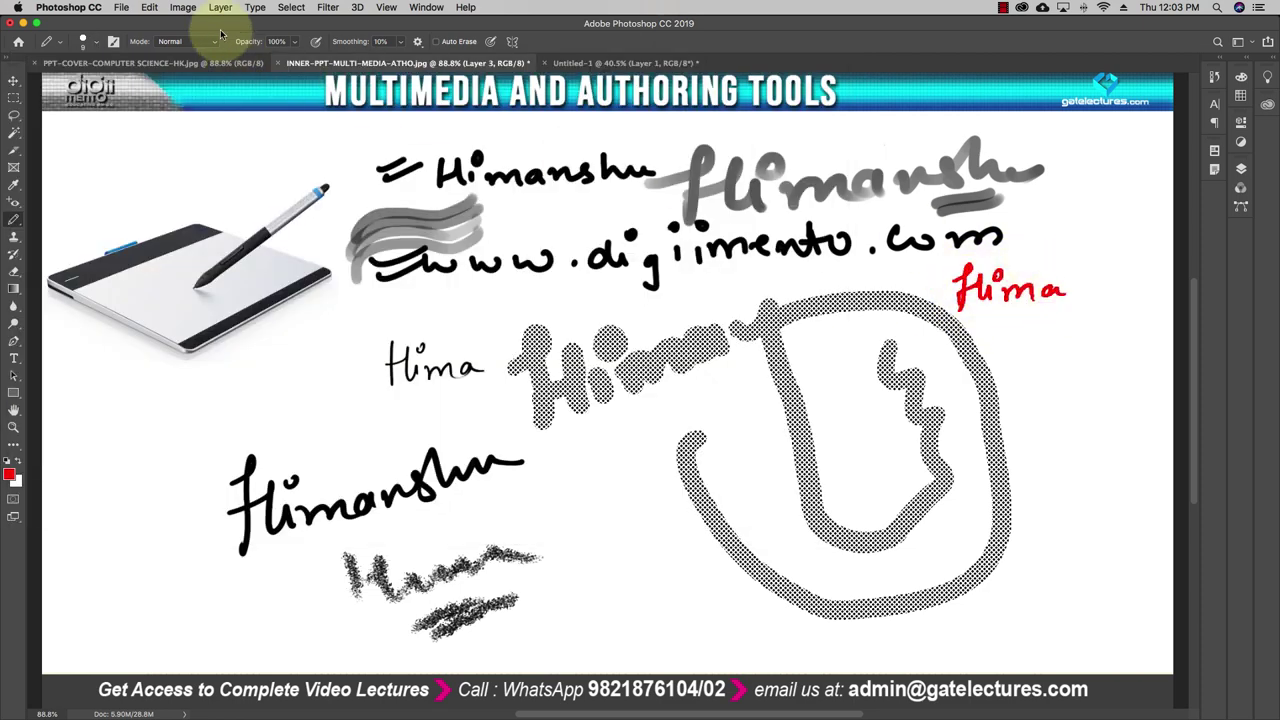
# Write red handwriting at the slide's right and add soft pink strokes bottom-left.
pyautogui.click(90, 42)
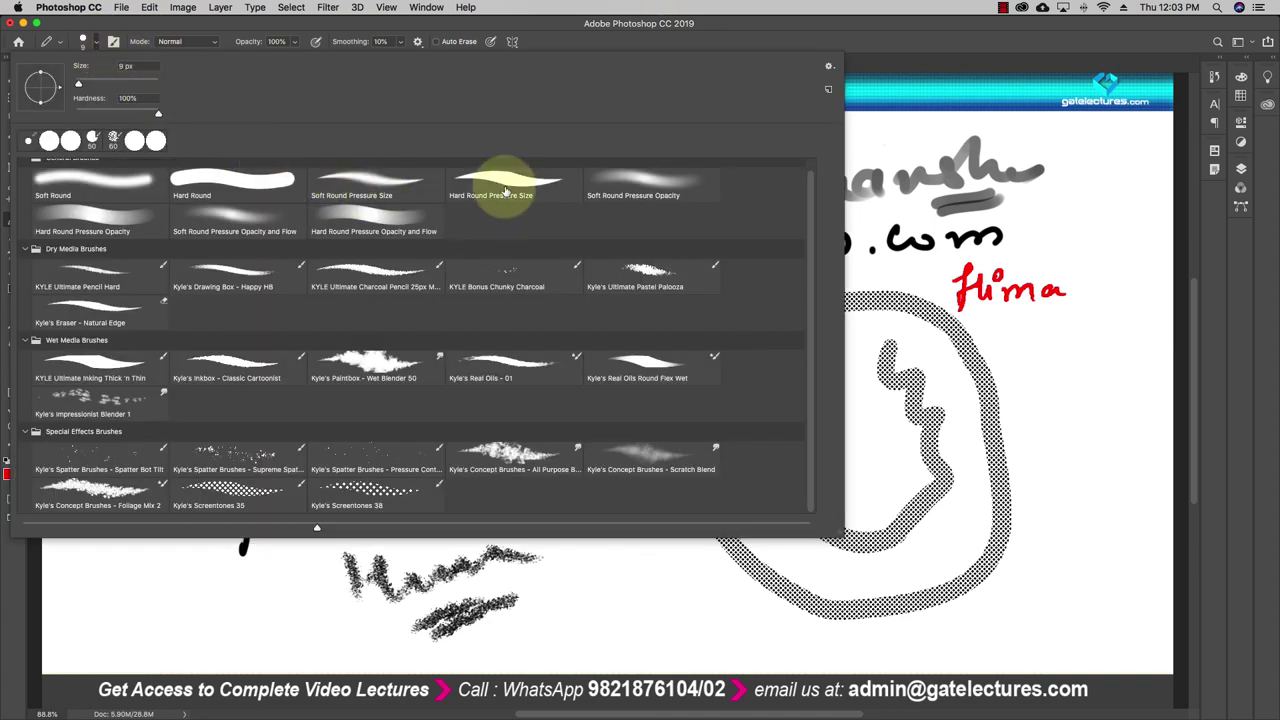
pyautogui.moveTo(1000, 342); pyautogui.dragTo(1015, 330)
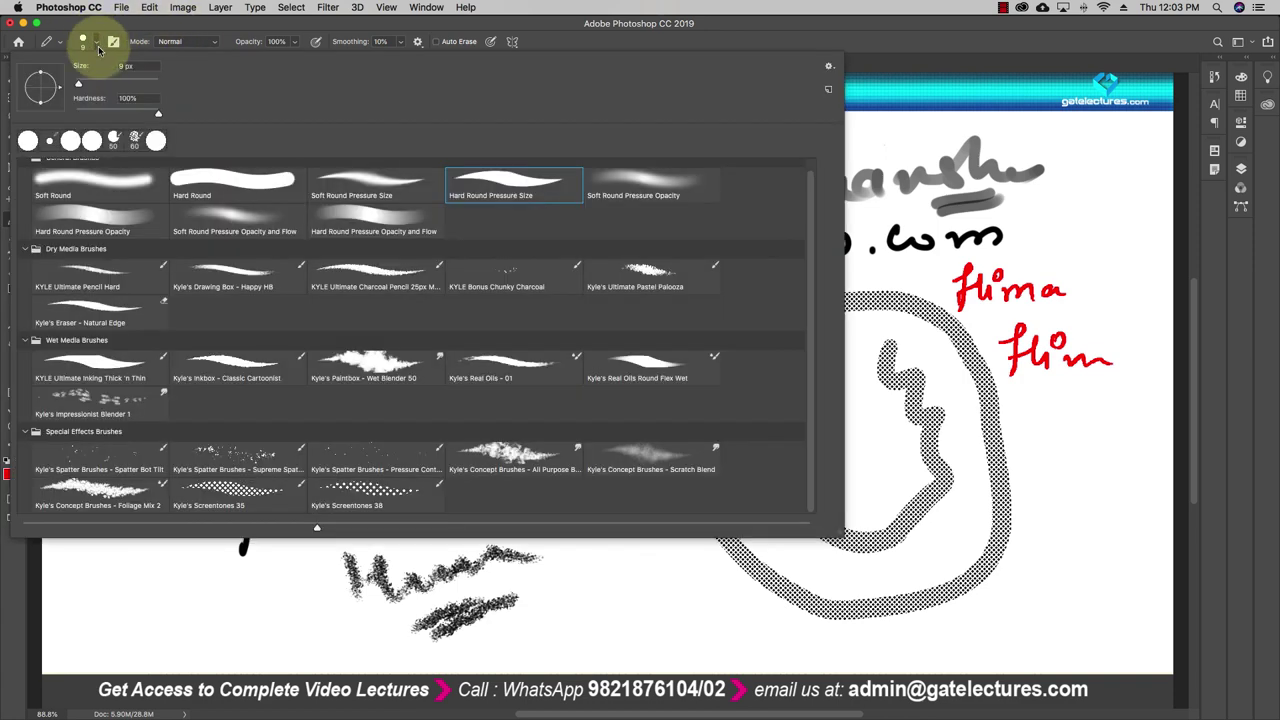
pyautogui.click(90, 42)
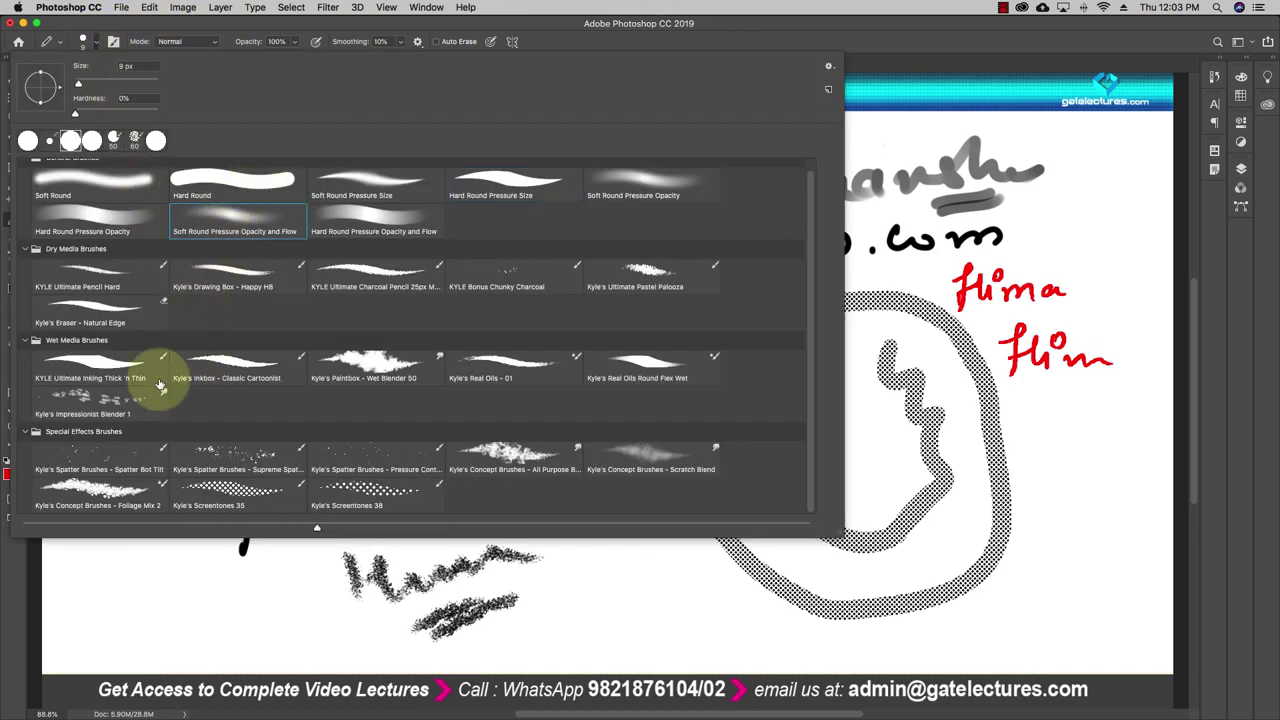
pyautogui.click(100, 587)
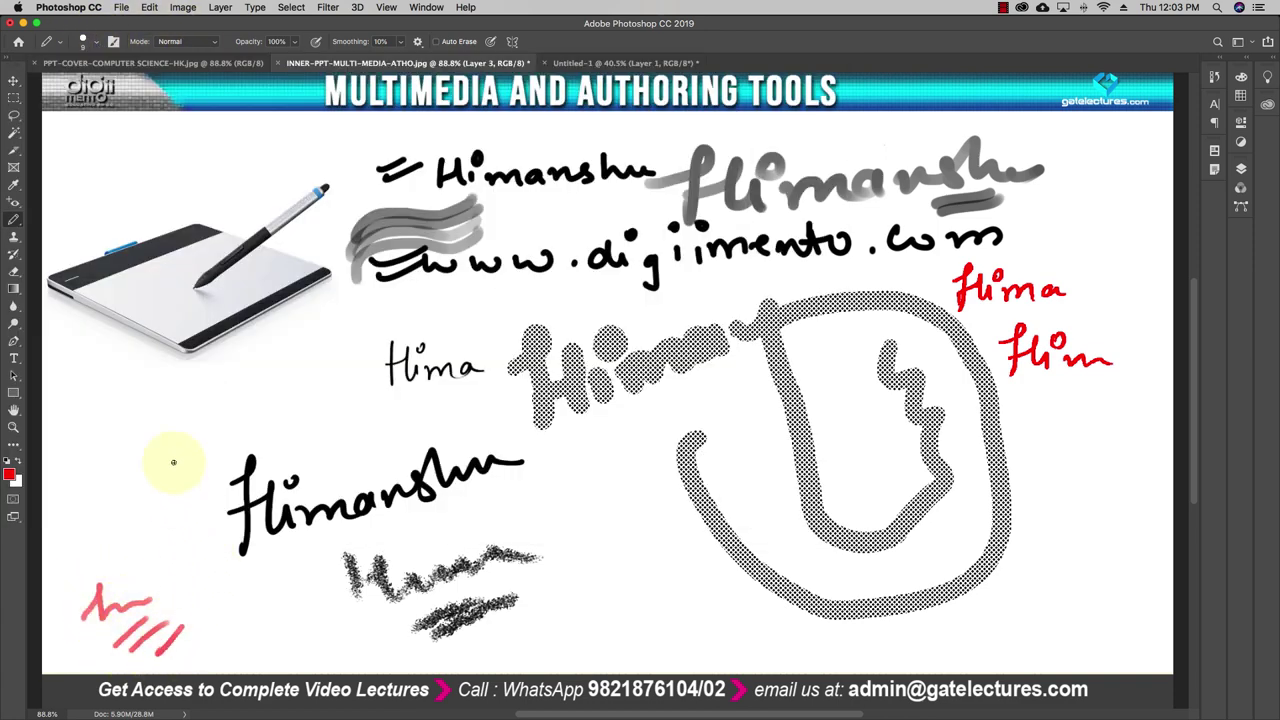
pyautogui.rightClick(14, 219)
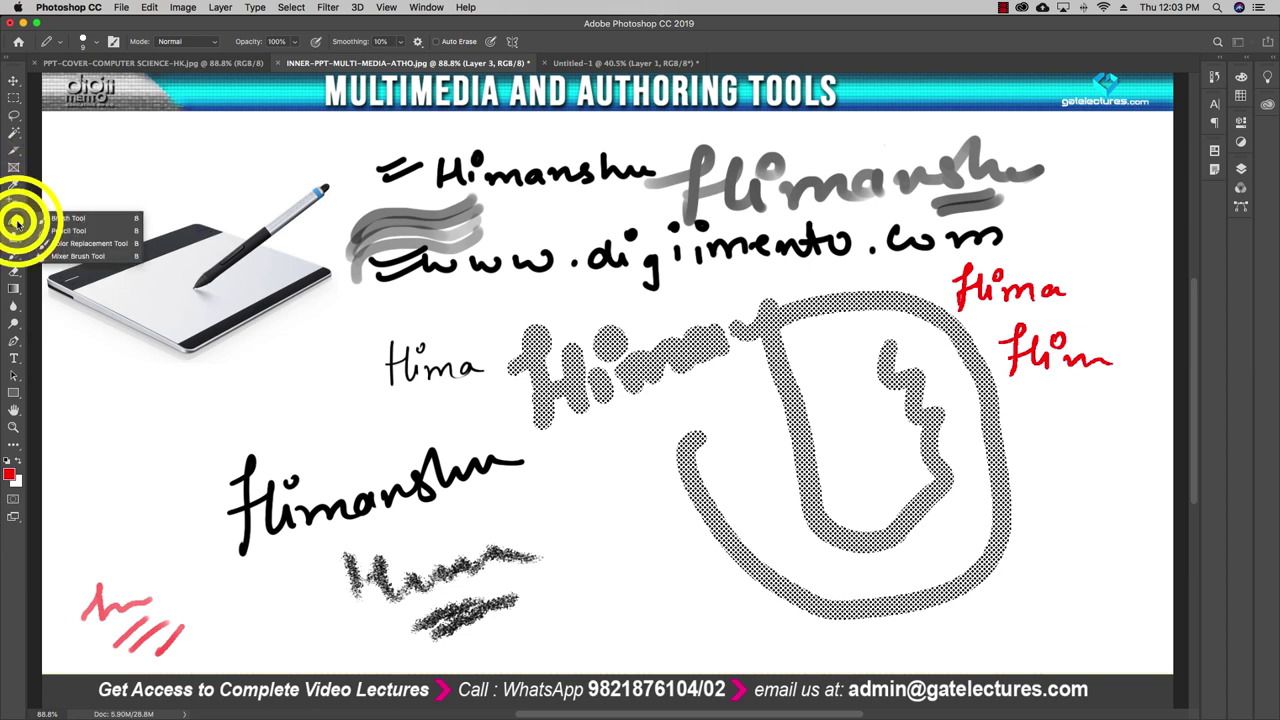
# Select the Color Replacement Tool on the PGT cover and undo a trial stroke on the G.
pyautogui.click(80, 243)
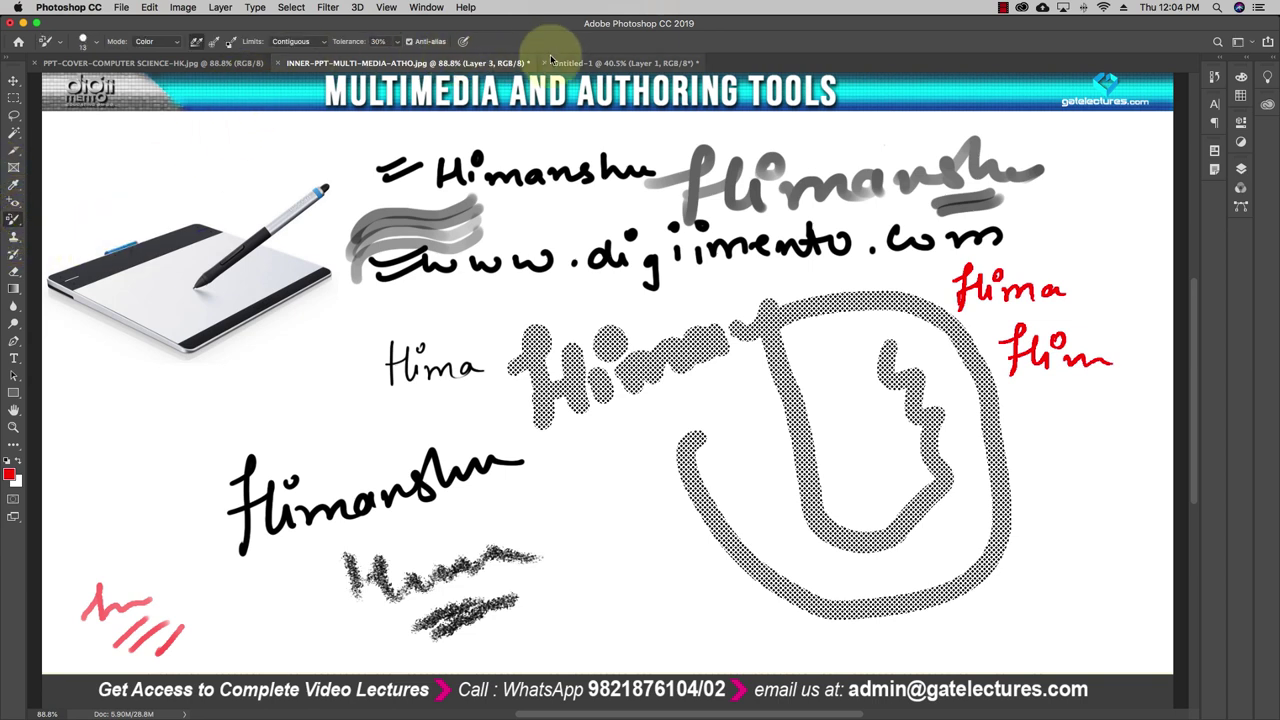
pyautogui.click(222, 63)
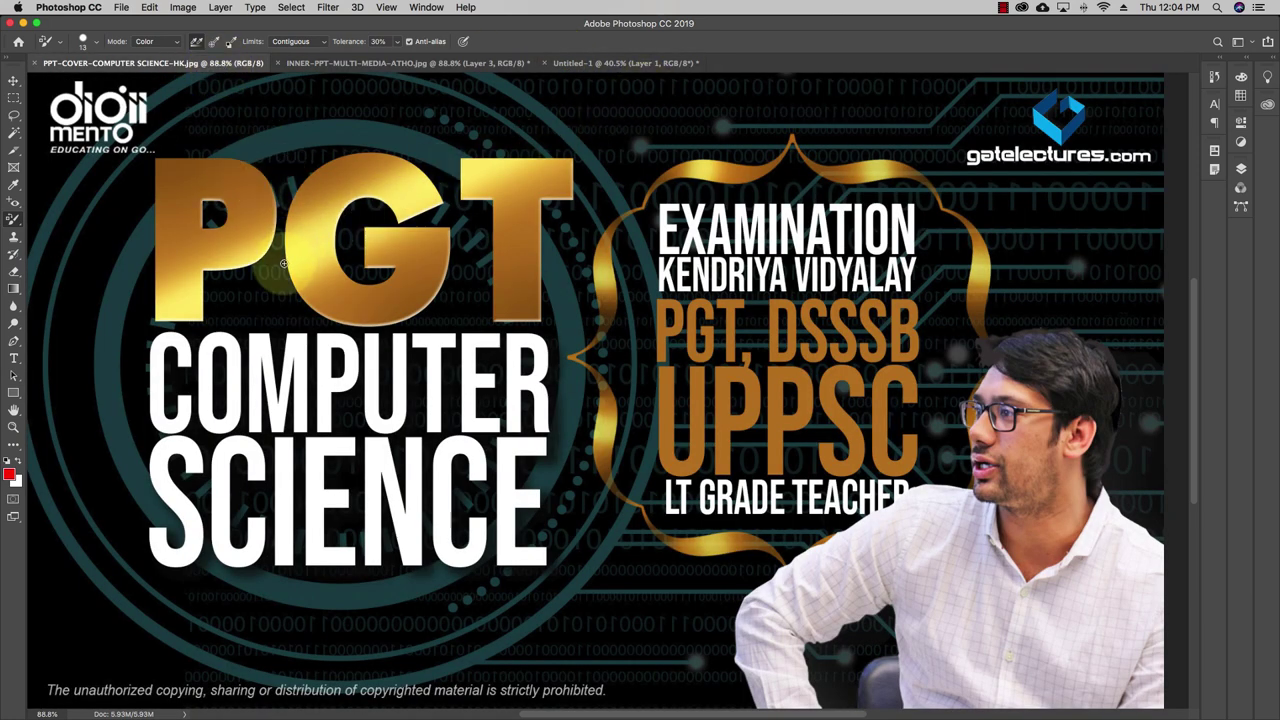
pyautogui.moveTo(312, 233)
pyautogui.mouseDown()
pyautogui.moveTo(299, 263)
pyautogui.moveTo(333, 236)
pyautogui.mouseUp()
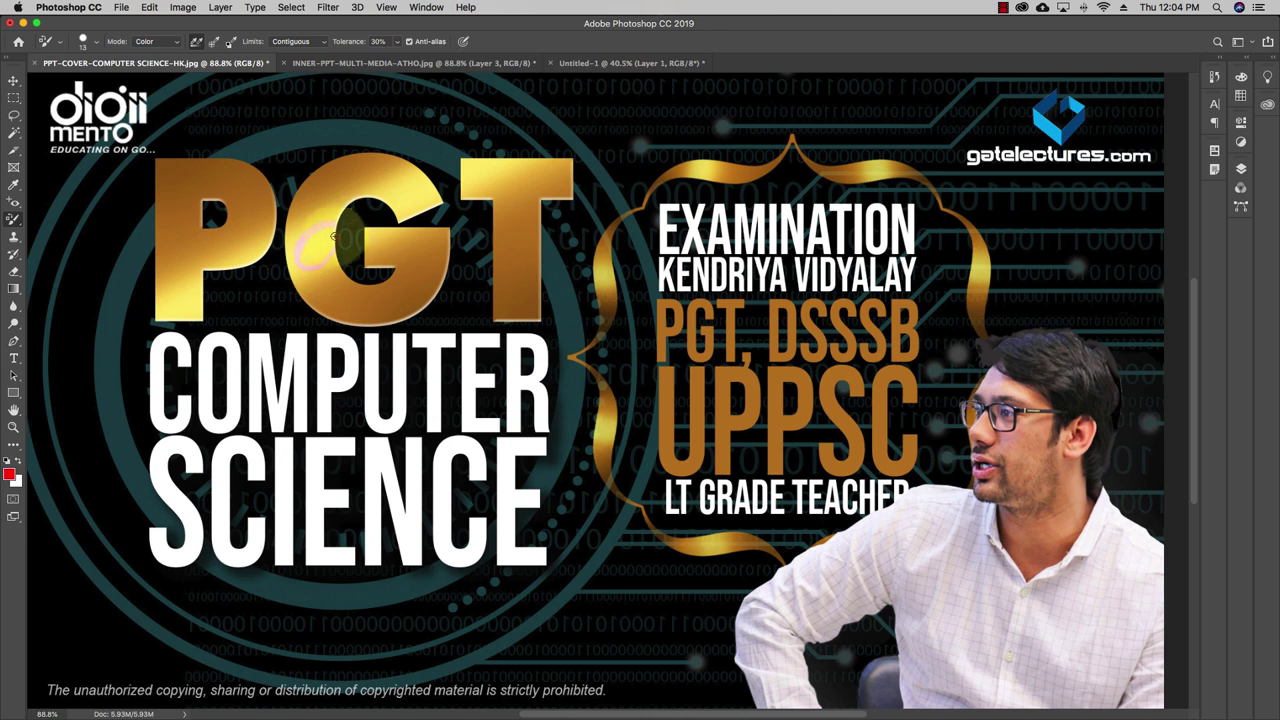
pyautogui.press('super+z')
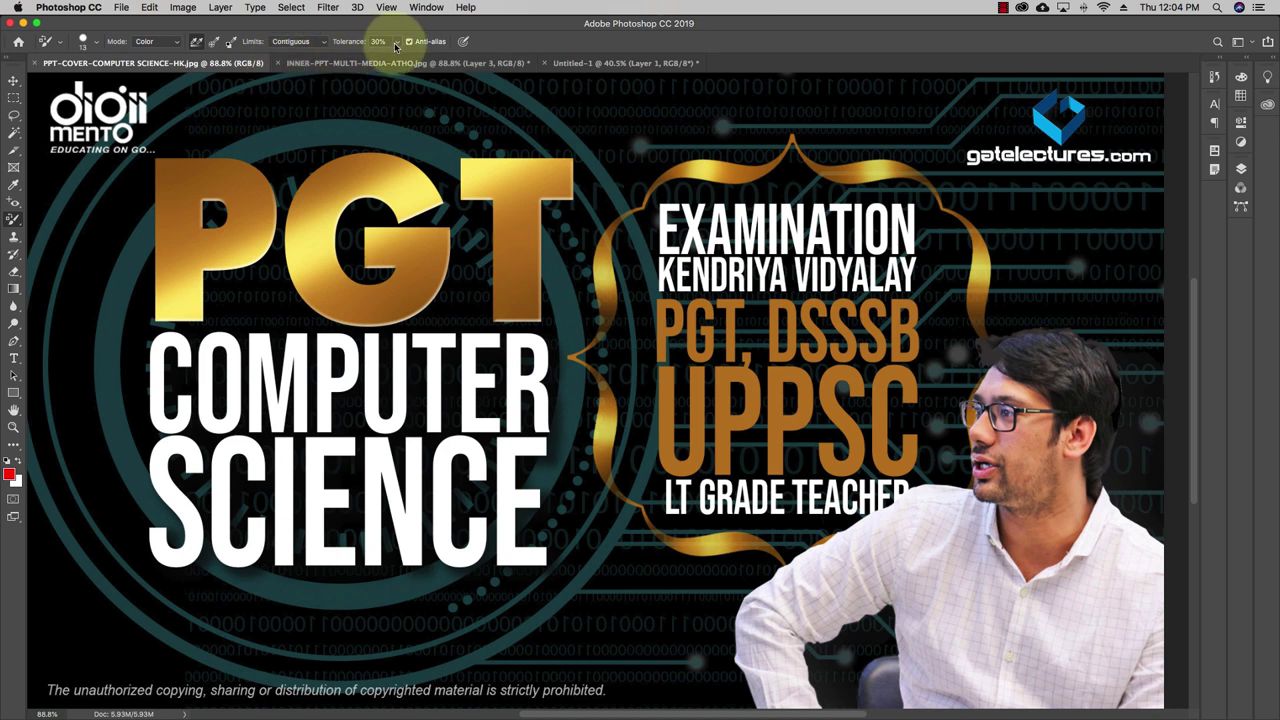
# Set Tolerance to 100% with red foreground, then tint a patch of the G pink.
pyautogui.moveTo(413, 60); pyautogui.dragTo(437, 35)
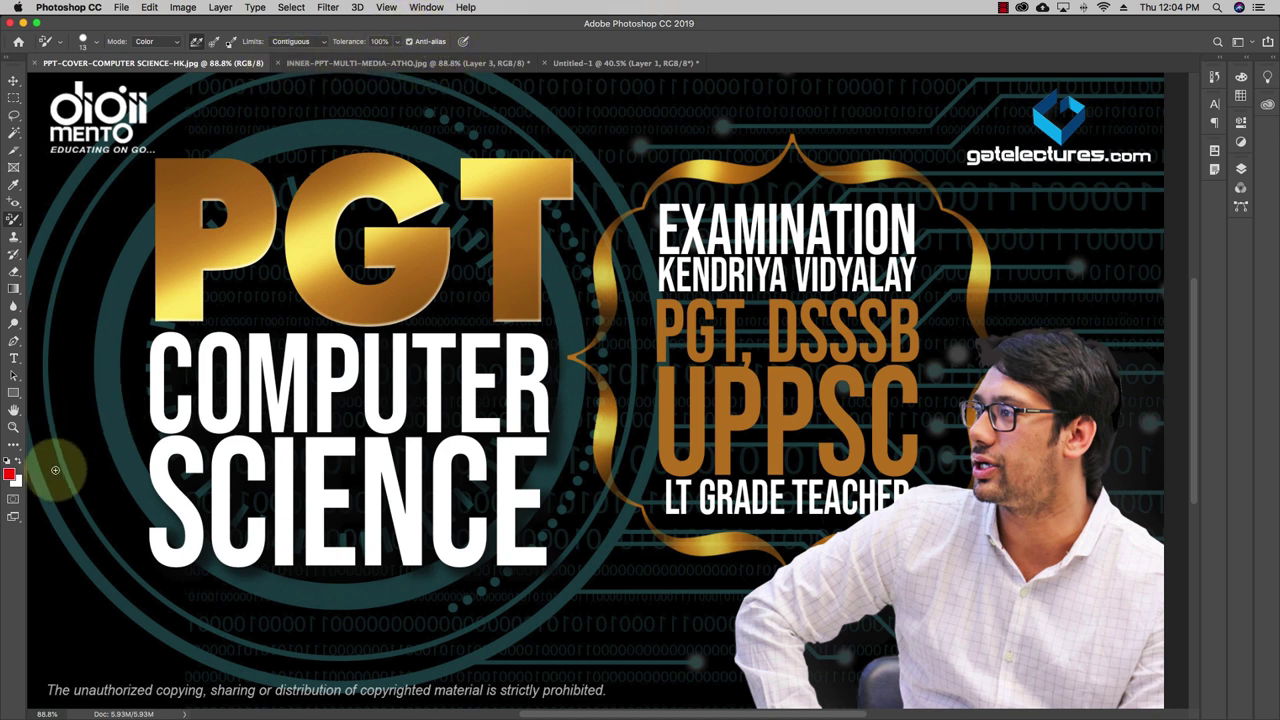
pyautogui.click(9, 475)
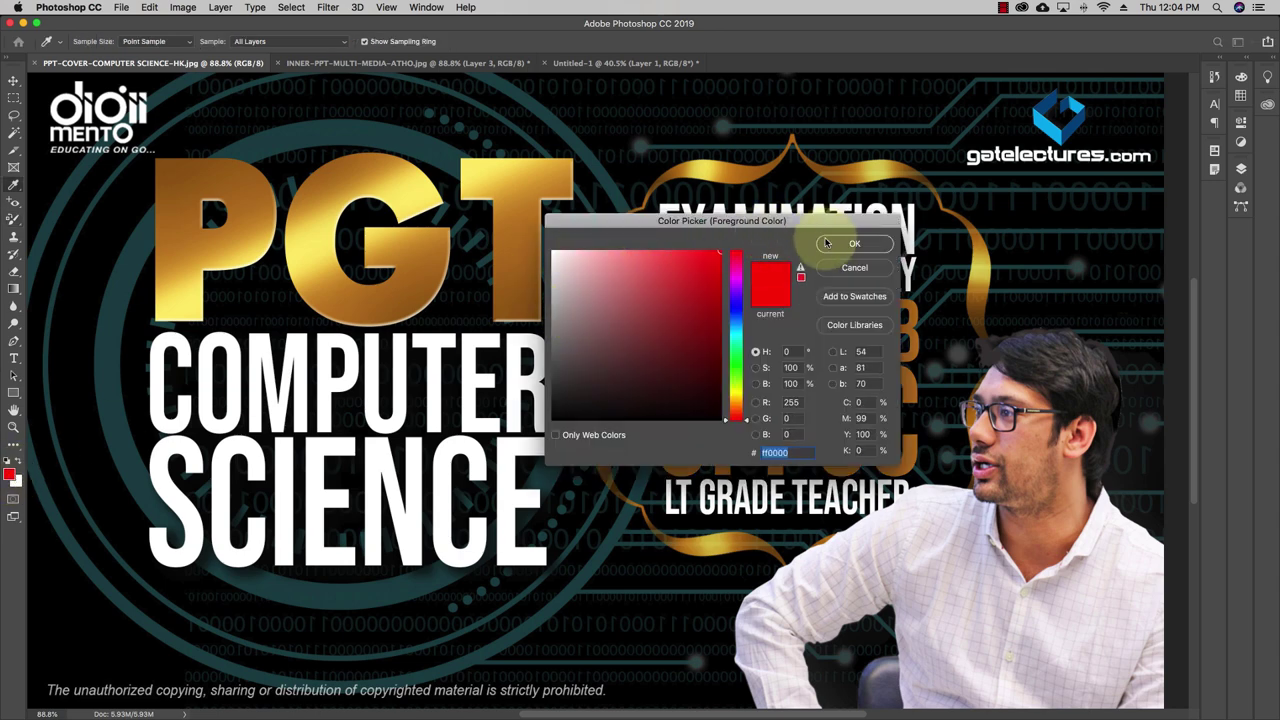
pyautogui.click(855, 243)
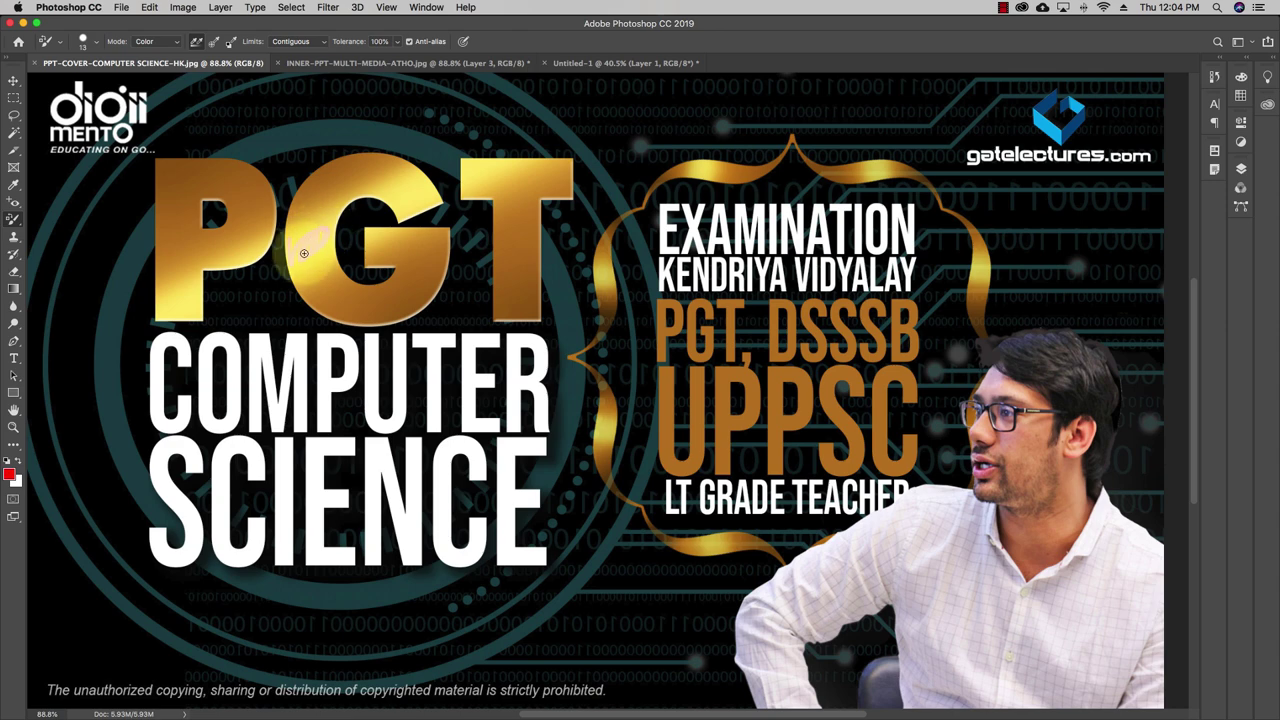
pyautogui.moveTo(322, 245); pyautogui.dragTo(329, 197)
pyautogui.scroll(-2, 260, 130)
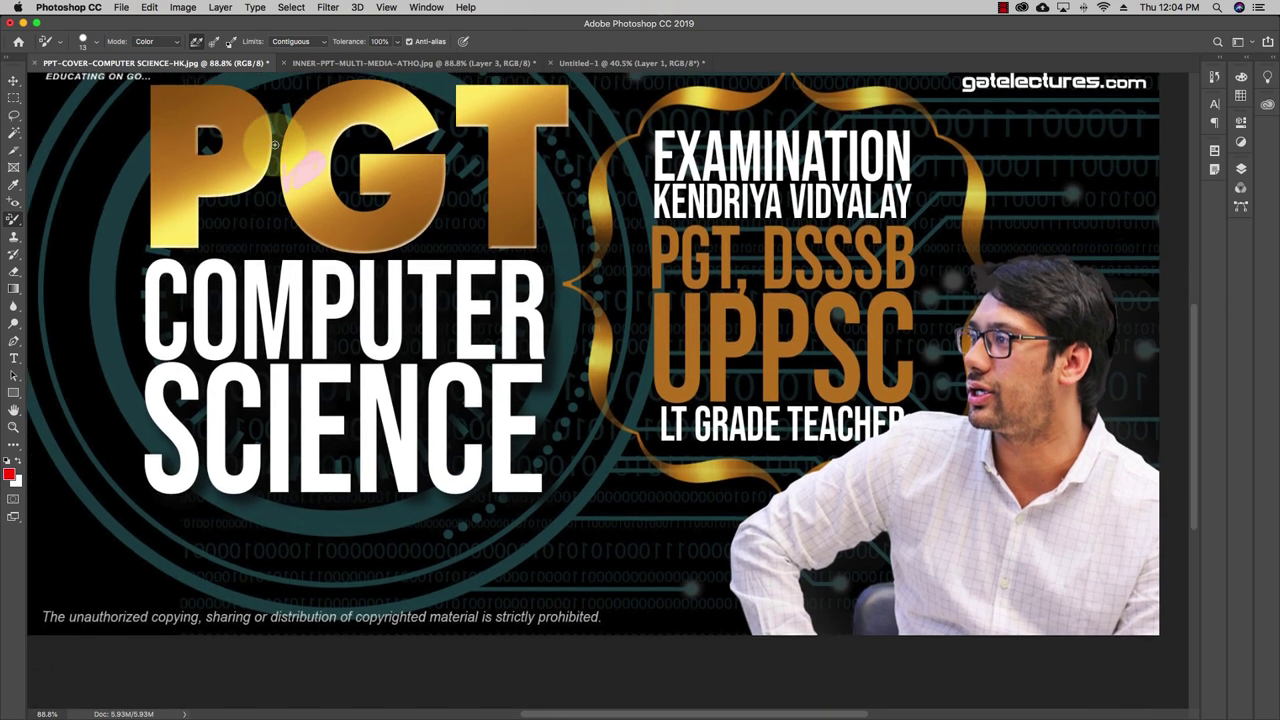
pyautogui.scroll(2, 280, 147)
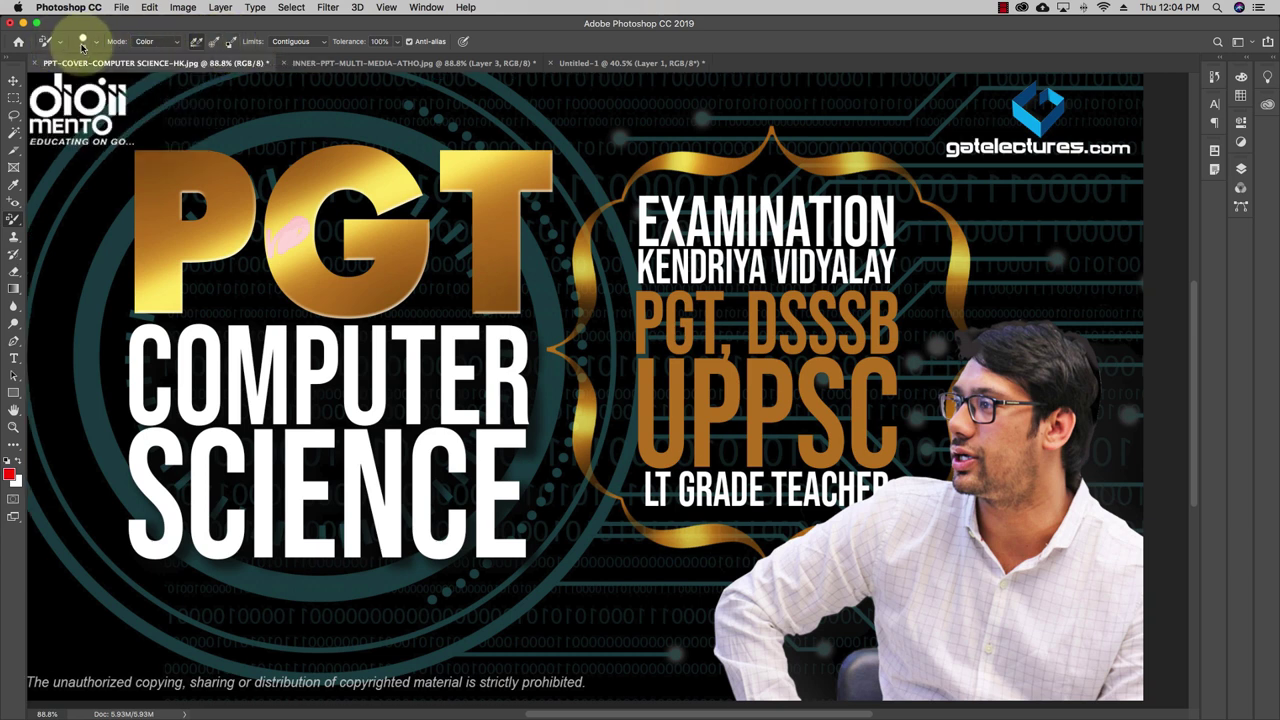
# Paint red recolouring strokes over the teal ring and the letter P.
pyautogui.click(95, 44)
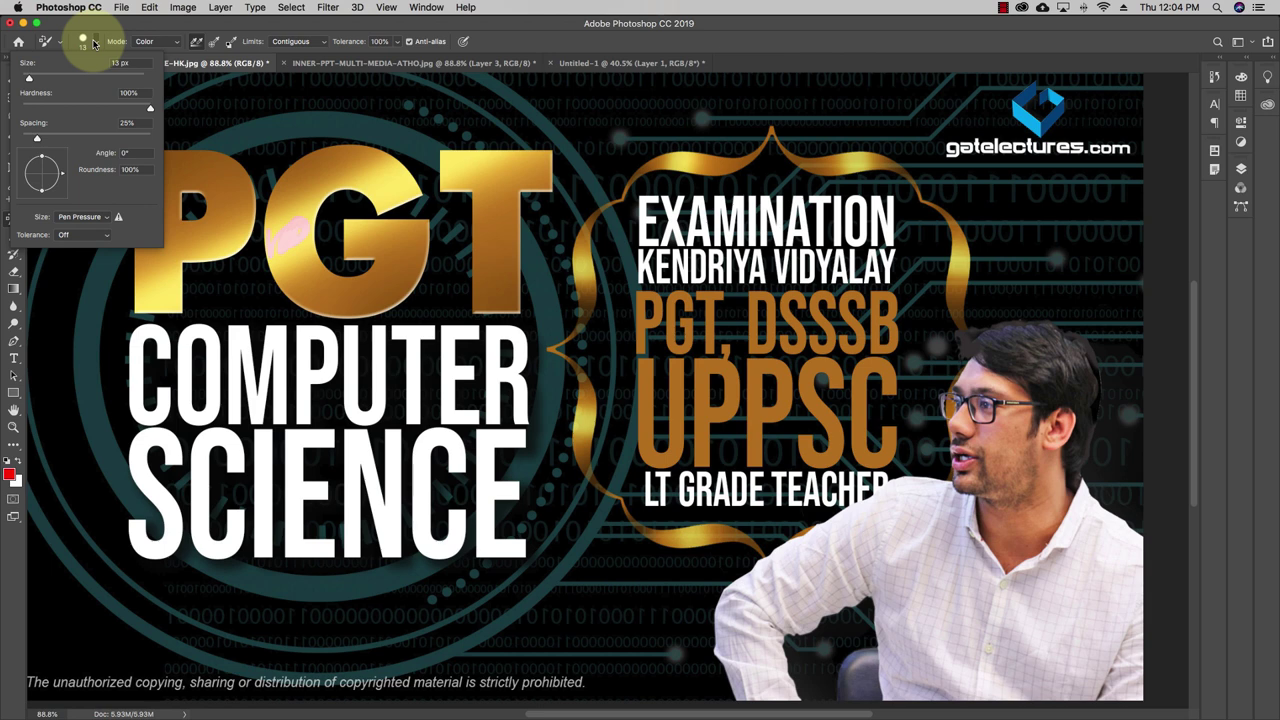
pyautogui.click(95, 44)
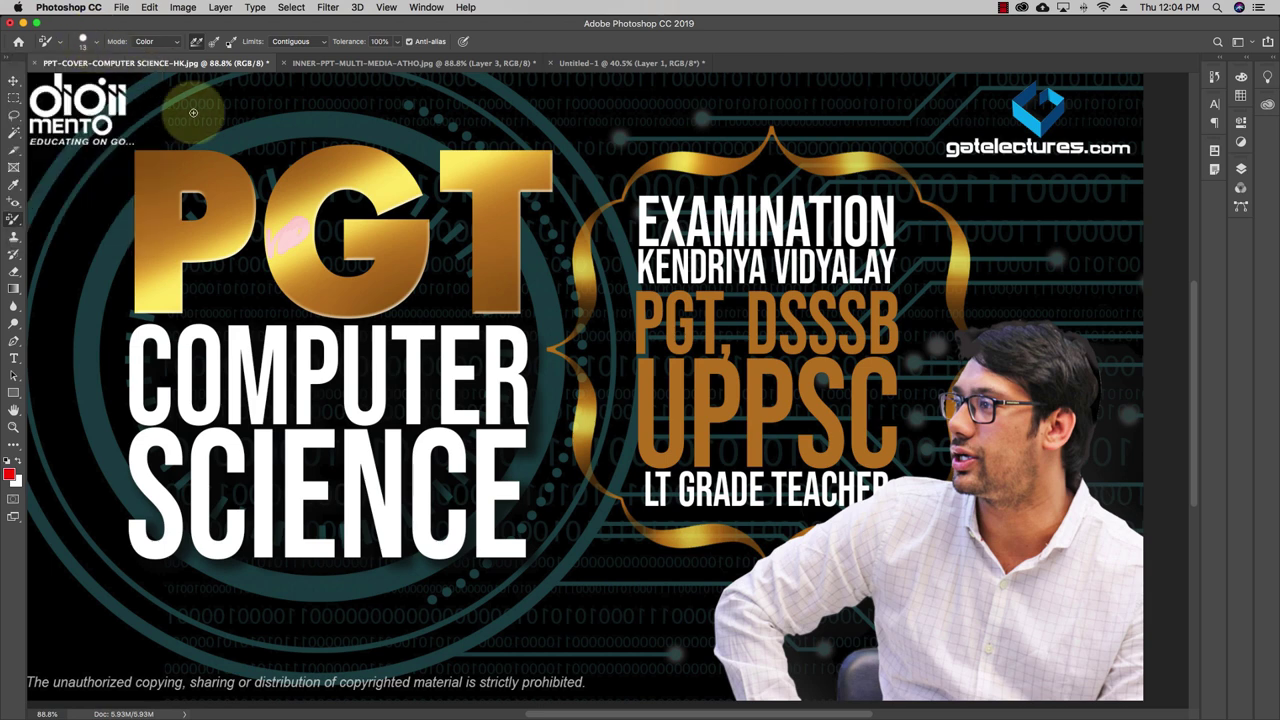
pyautogui.moveTo(140, 238)
pyautogui.mouseDown()
pyautogui.moveTo(152, 192)
pyautogui.moveTo(154, 236)
pyautogui.moveTo(255, 239)
pyautogui.moveTo(280, 200)
pyautogui.mouseUp()
pyautogui.moveTo(126, 185)
pyautogui.mouseDown()
pyautogui.moveTo(170, 157)
pyautogui.moveTo(185, 229)
pyautogui.moveTo(204, 208)
pyautogui.moveTo(184, 172)
pyautogui.moveTo(201, 180)
pyautogui.moveTo(290, 116)
pyautogui.moveTo(395, 130)
pyautogui.mouseUp()
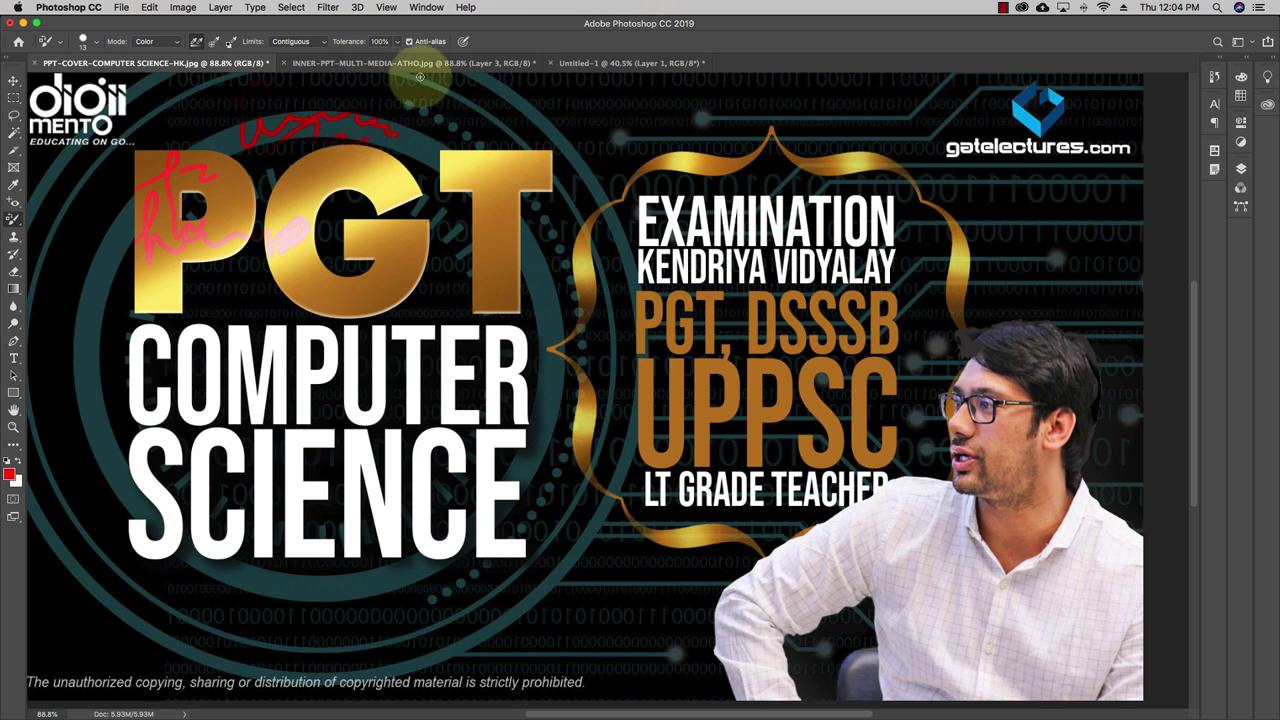
# Streak red across the G and T and paint a stroke below SCIENCE.
pyautogui.moveTo(431, 168)
pyautogui.mouseDown()
pyautogui.moveTo(407, 202)
pyautogui.moveTo(478, 208)
pyautogui.moveTo(469, 273)
pyautogui.moveTo(427, 326)
pyautogui.moveTo(368, 262)
pyautogui.moveTo(406, 258)
pyautogui.moveTo(405, 276)
pyautogui.moveTo(327, 331)
pyautogui.moveTo(572, 280)
pyautogui.mouseUp()
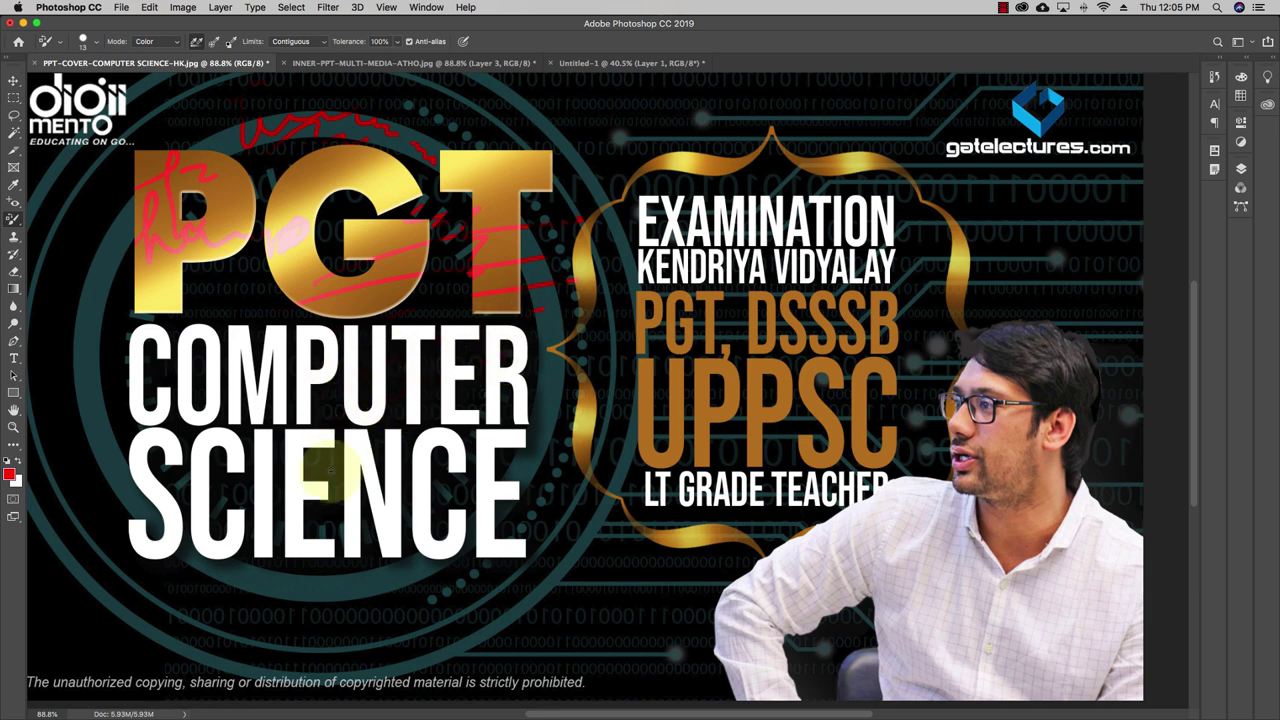
pyautogui.moveTo(326, 537)
pyautogui.mouseDown()
pyautogui.moveTo(345, 584)
pyautogui.moveTo(410, 575)
pyautogui.mouseUp()
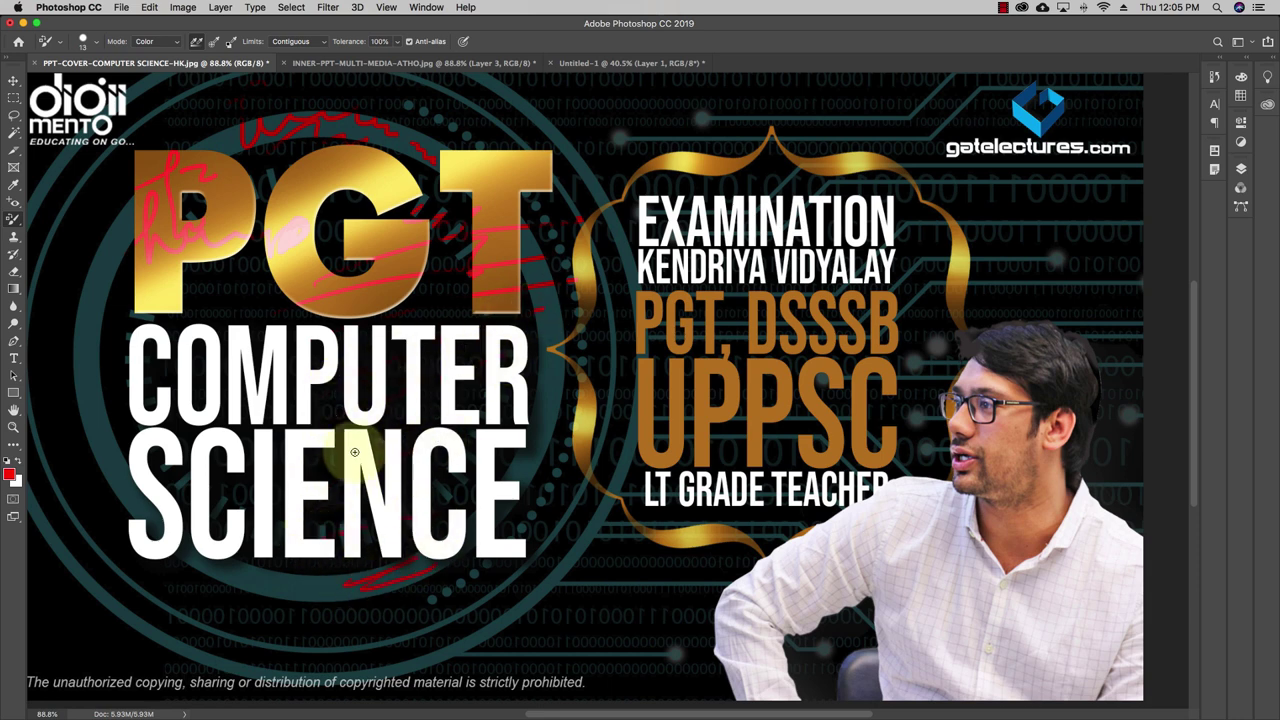
pyautogui.click(24, 222)
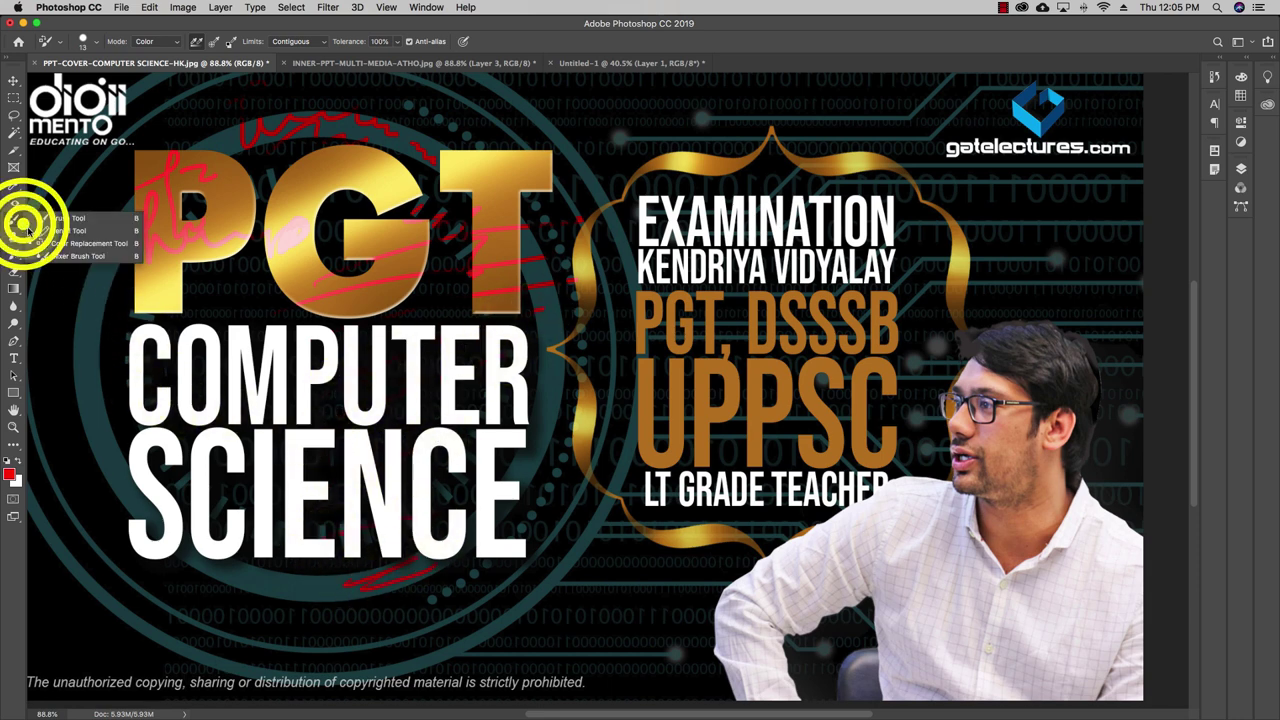
# Smear Mixer Brush streaks across the P's lower bowl, then return to the Untitled-1 portrait.
pyautogui.click(80, 256)
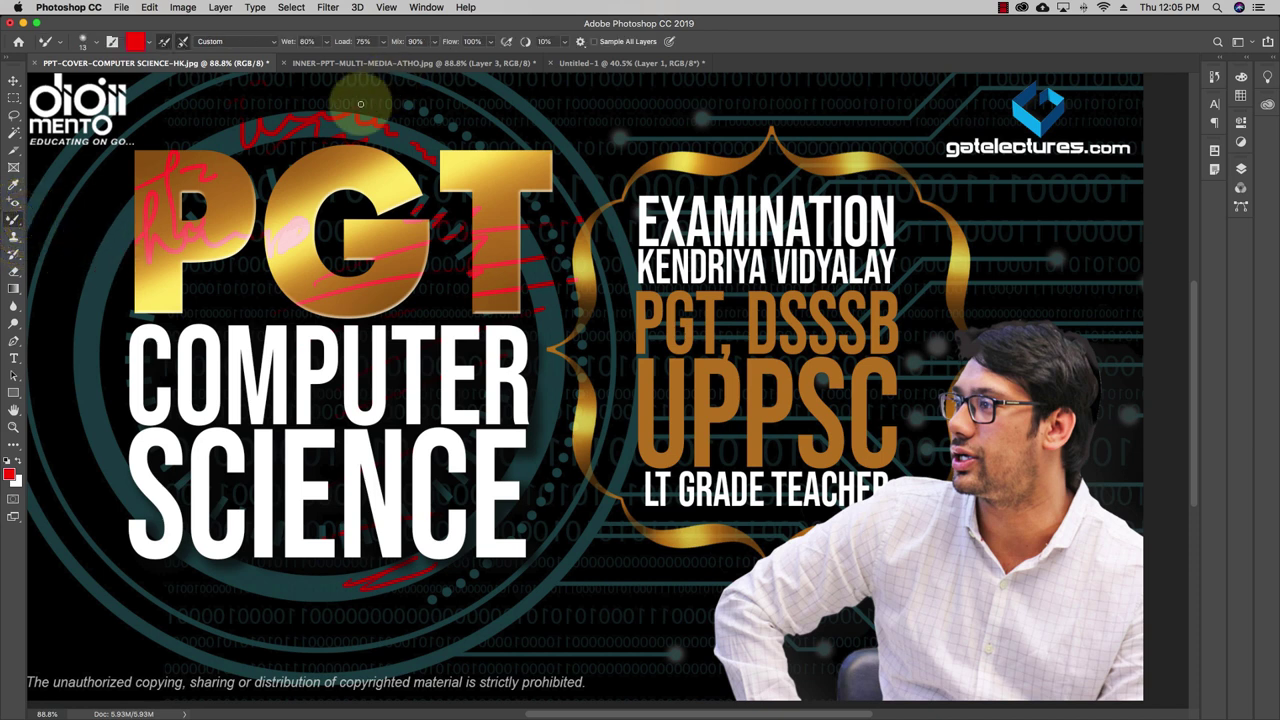
pyautogui.moveTo(70, 292); pyautogui.dragTo(200, 292)
pyautogui.moveTo(66, 331)
pyautogui.mouseDown()
pyautogui.moveTo(210, 291)
pyautogui.moveTo(114, 327)
pyautogui.moveTo(92, 301)
pyautogui.moveTo(120, 303)
pyautogui.moveTo(80, 263)
pyautogui.moveTo(230, 272)
pyautogui.moveTo(222, 249)
pyautogui.moveTo(235, 286)
pyautogui.moveTo(190, 246)
pyautogui.moveTo(245, 302)
pyautogui.moveTo(177, 256)
pyautogui.moveTo(265, 288)
pyautogui.moveTo(166, 267)
pyautogui.moveTo(248, 273)
pyautogui.moveTo(288, 253)
pyautogui.mouseUp()
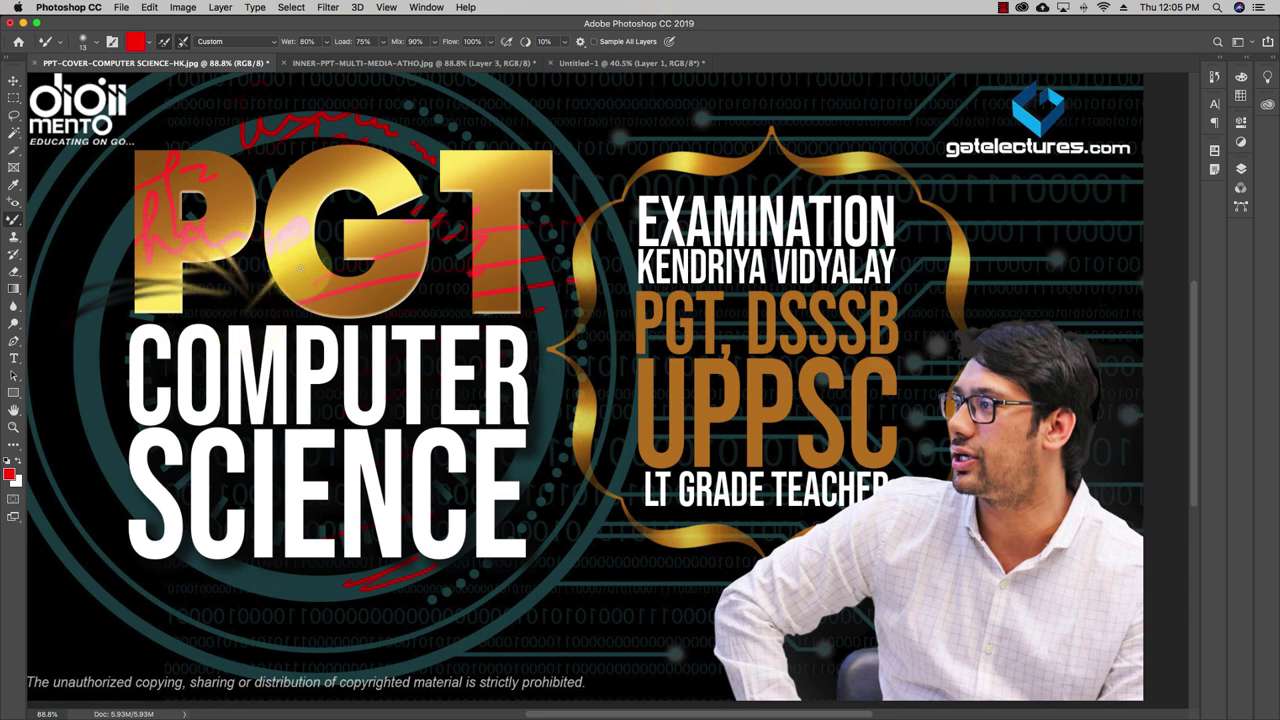
pyautogui.click(610, 63)
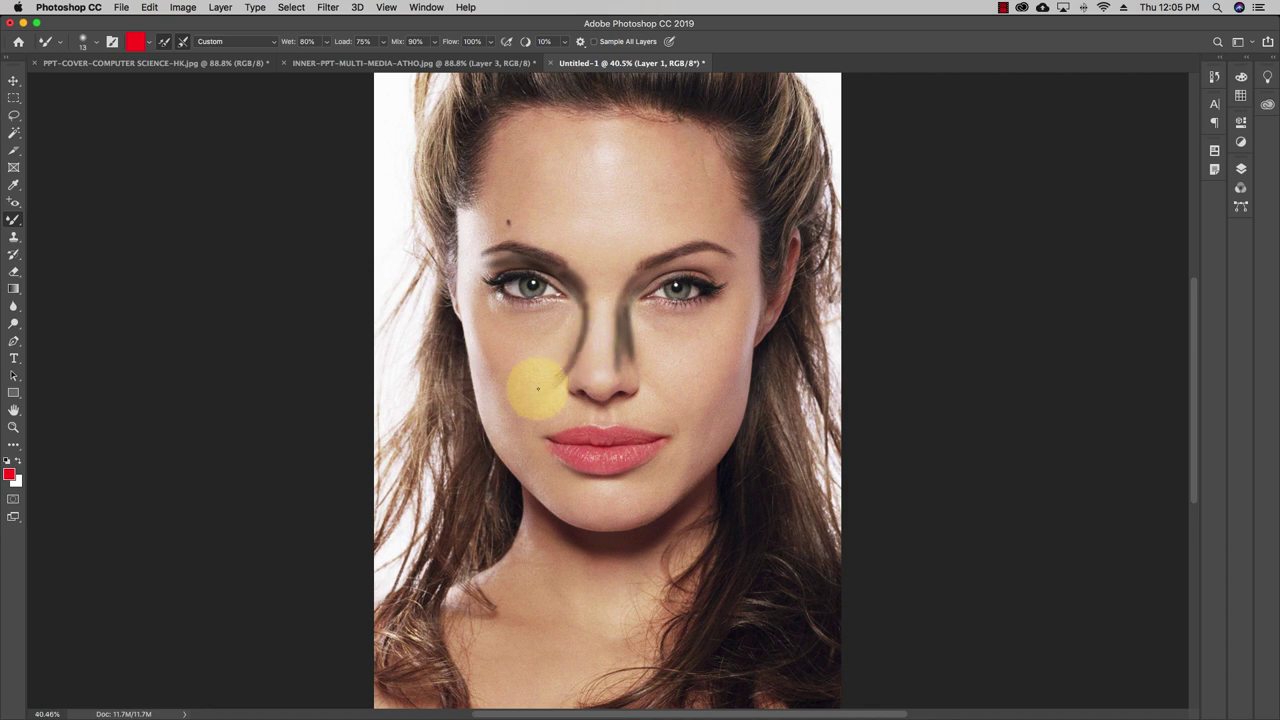
# Enlarge the Mixer Brush and blend the dark contours on both sides of the nose.
pyautogui.click(86, 41)
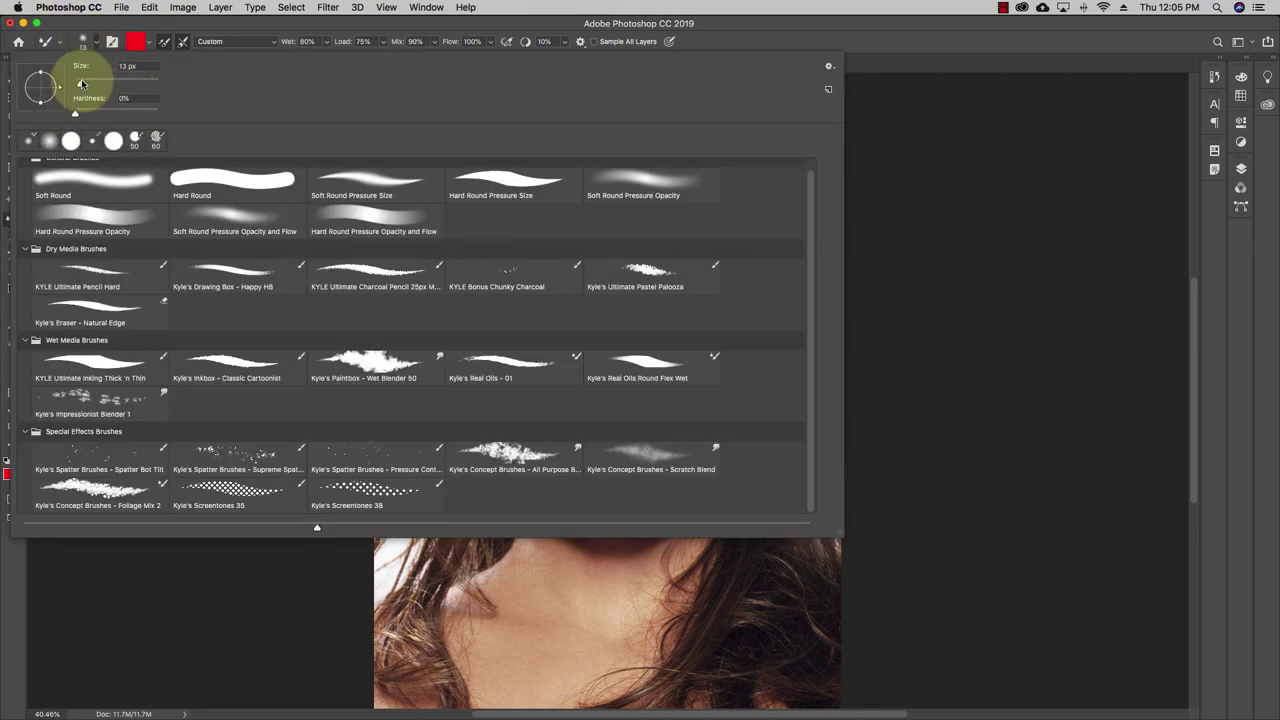
pyautogui.click(886, 309)
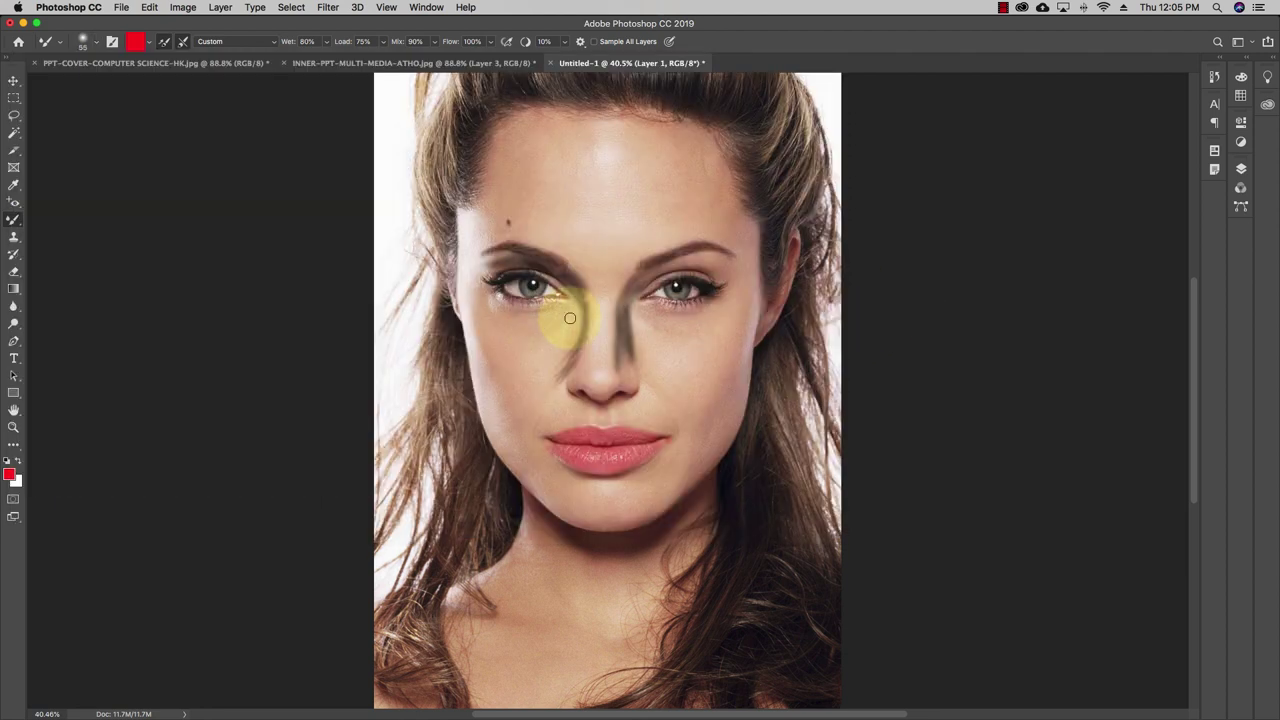
pyautogui.moveTo(580, 306)
pyautogui.mouseDown()
pyautogui.moveTo(538, 400)
pyautogui.moveTo(580, 342)
pyautogui.moveTo(531, 380)
pyautogui.mouseUp()
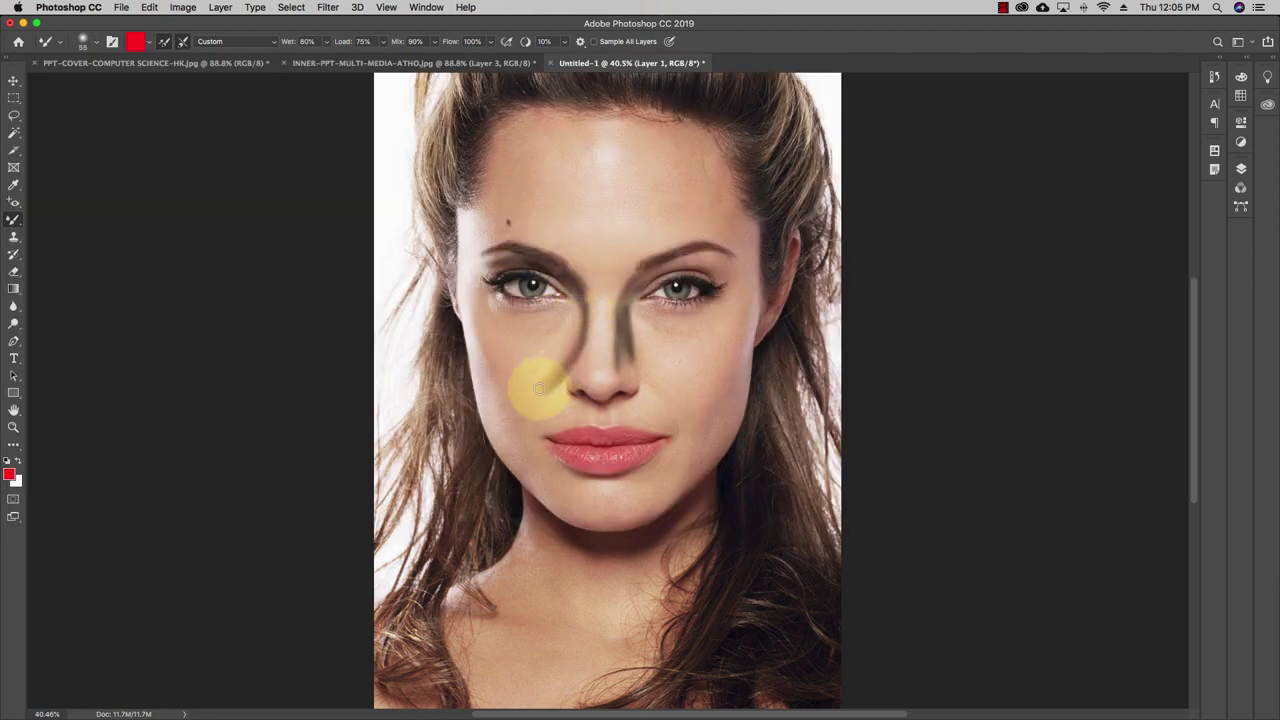
pyautogui.moveTo(621, 336)
pyautogui.mouseDown()
pyautogui.moveTo(651, 382)
pyautogui.moveTo(614, 344)
pyautogui.moveTo(619, 368)
pyautogui.moveTo(659, 368)
pyautogui.moveTo(609, 352)
pyautogui.moveTo(641, 357)
pyautogui.moveTo(638, 369)
pyautogui.moveTo(628, 310)
pyautogui.moveTo(633, 321)
pyautogui.moveTo(661, 274)
pyautogui.moveTo(618, 330)
pyautogui.moveTo(667, 308)
pyautogui.moveTo(610, 317)
pyautogui.moveTo(646, 313)
pyautogui.moveTo(631, 283)
pyautogui.moveTo(637, 317)
pyautogui.moveTo(709, 245)
pyautogui.moveTo(613, 314)
pyautogui.moveTo(657, 284)
pyautogui.moveTo(623, 364)
pyautogui.moveTo(648, 364)
pyautogui.moveTo(635, 327)
pyautogui.moveTo(649, 347)
pyautogui.moveTo(636, 357)
pyautogui.moveTo(549, 309)
pyautogui.moveTo(572, 312)
pyautogui.moveTo(571, 328)
pyautogui.moveTo(579, 307)
pyautogui.moveTo(554, 354)
pyautogui.moveTo(583, 315)
pyautogui.moveTo(535, 385)
pyautogui.moveTo(587, 348)
pyautogui.moveTo(594, 311)
pyautogui.moveTo(588, 287)
pyautogui.moveTo(594, 329)
pyautogui.moveTo(591, 312)
pyautogui.moveTo(576, 376)
pyautogui.moveTo(578, 336)
pyautogui.moveTo(526, 378)
pyautogui.moveTo(506, 226)
pyautogui.moveTo(212, 266)
pyautogui.mouseUp()
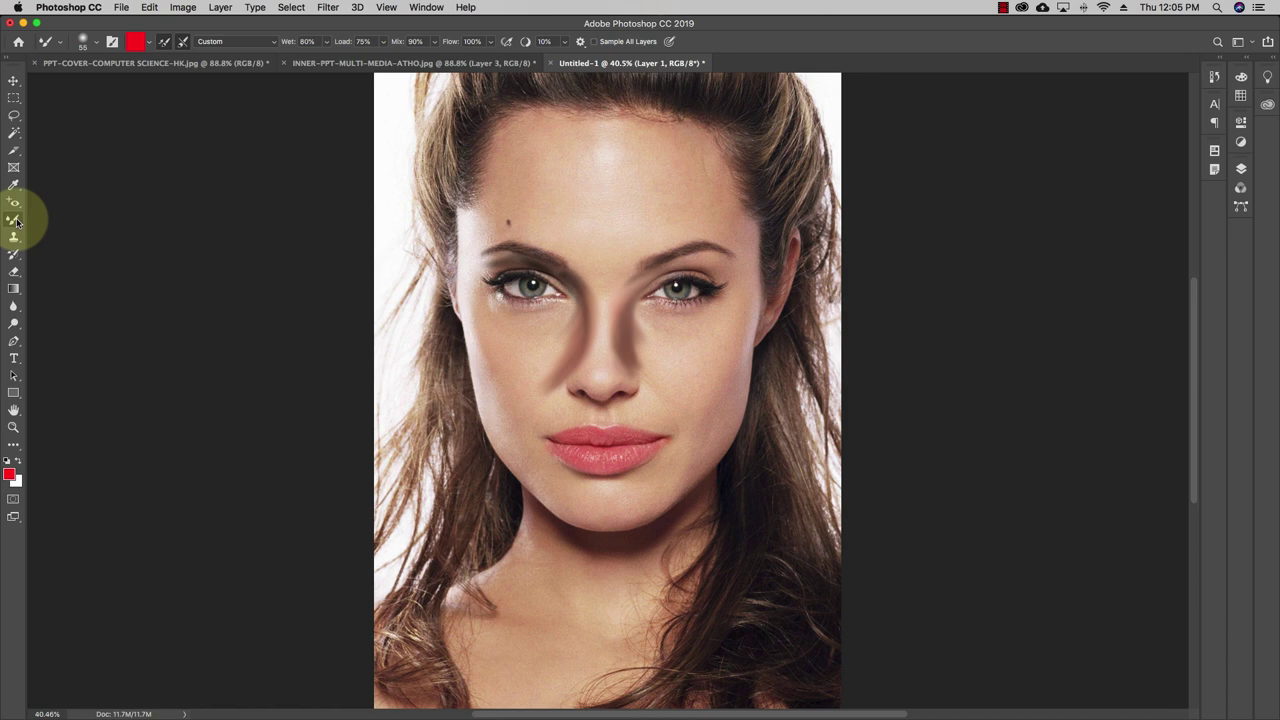
# Switch to the Clone Stamp Tool at Normal mode, 100% opacity and 100% flow.
pyautogui.moveTo(443, 195); pyautogui.dragTo(445, 195)
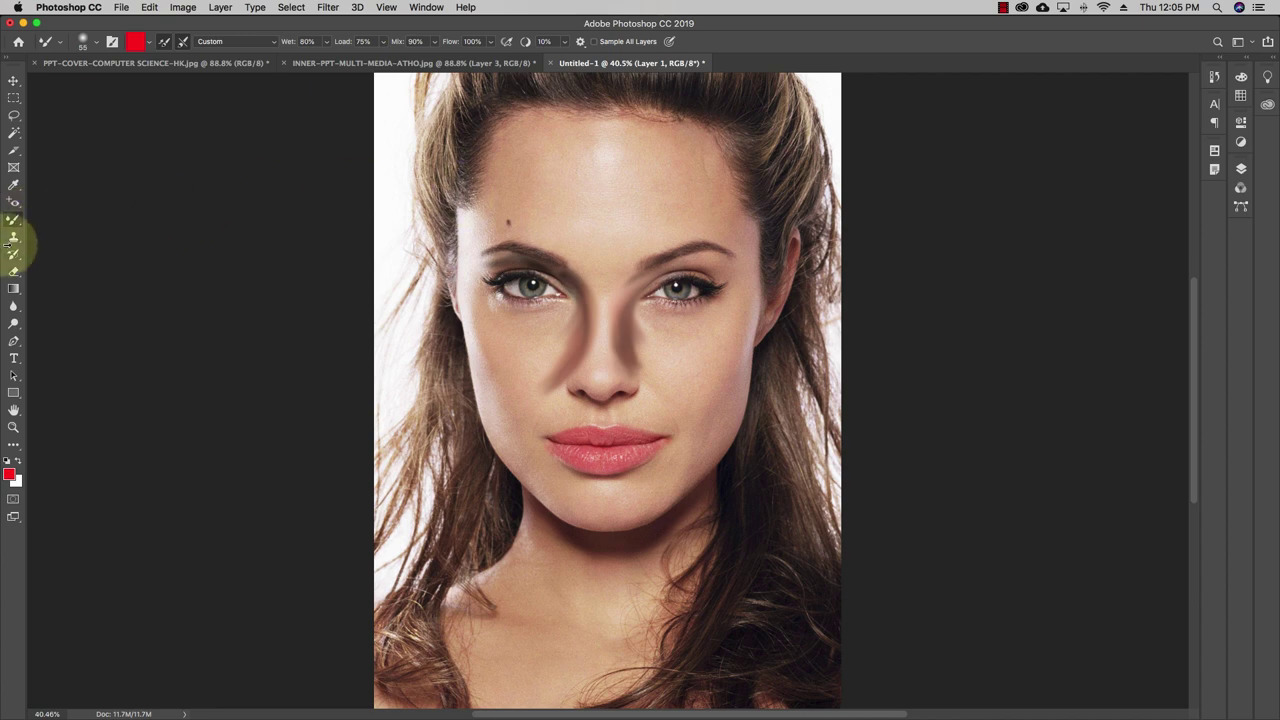
pyautogui.click(13, 239)
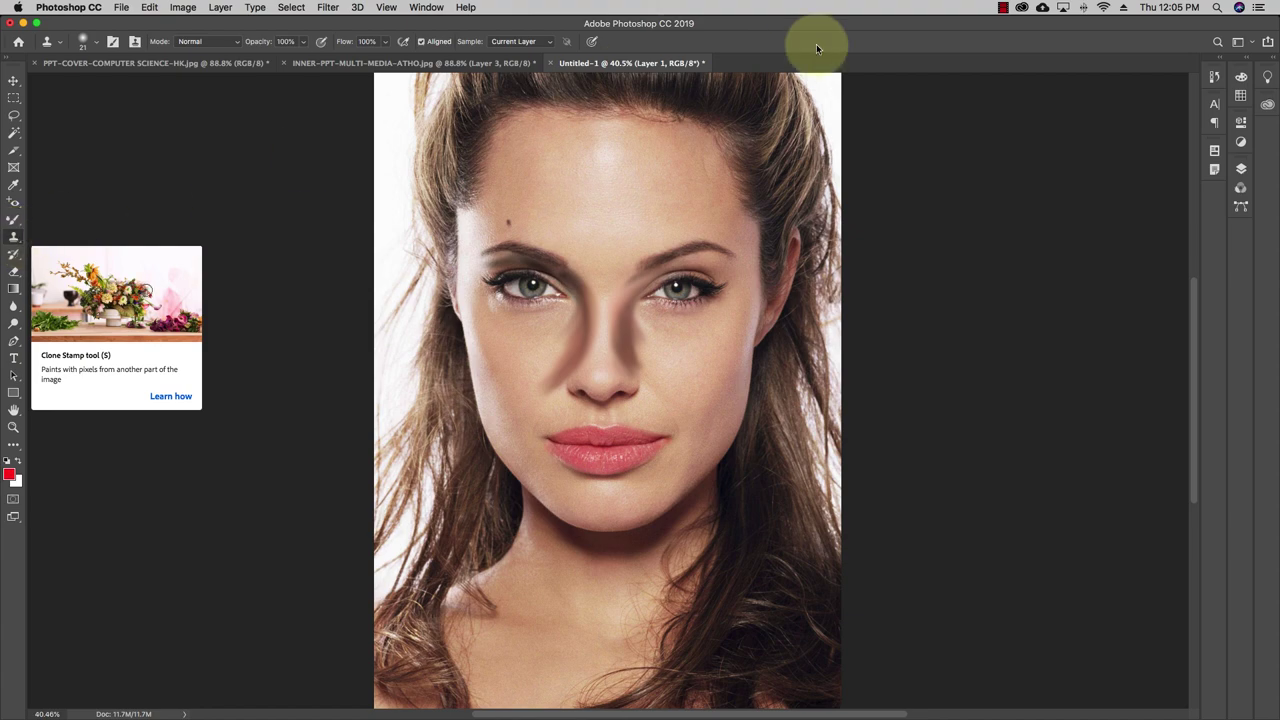
pyautogui.click(1019, 8)
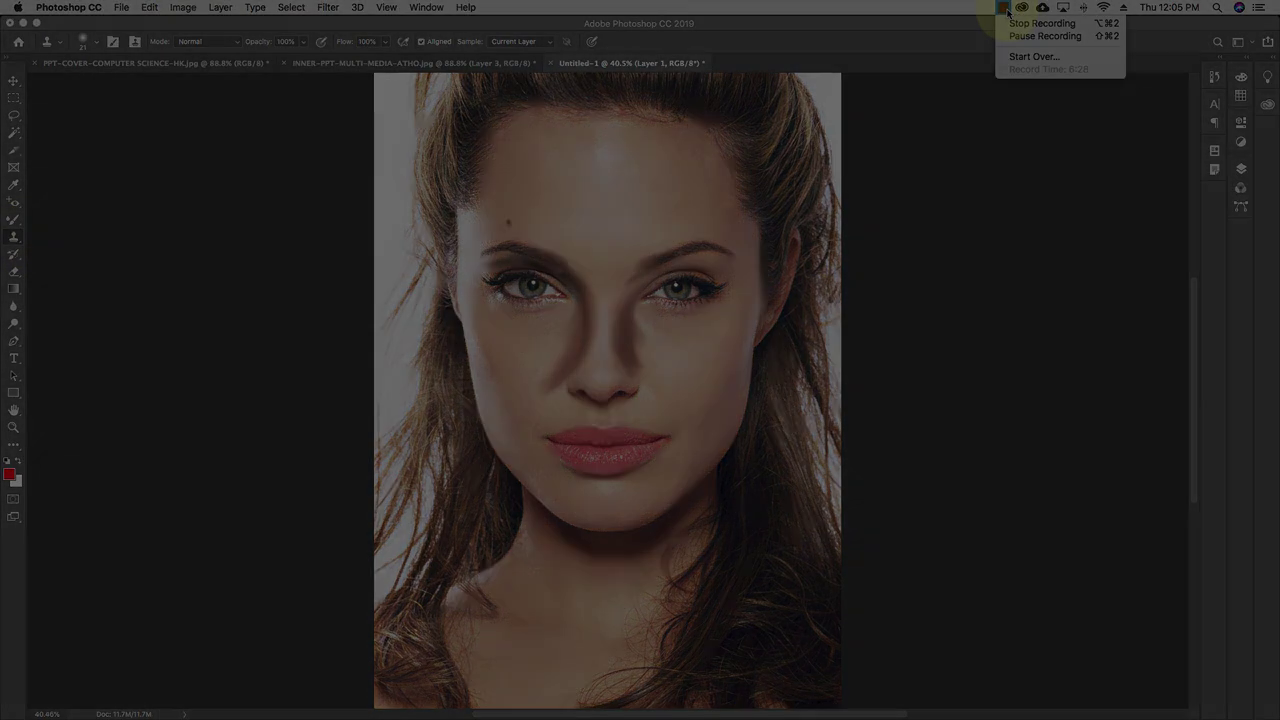